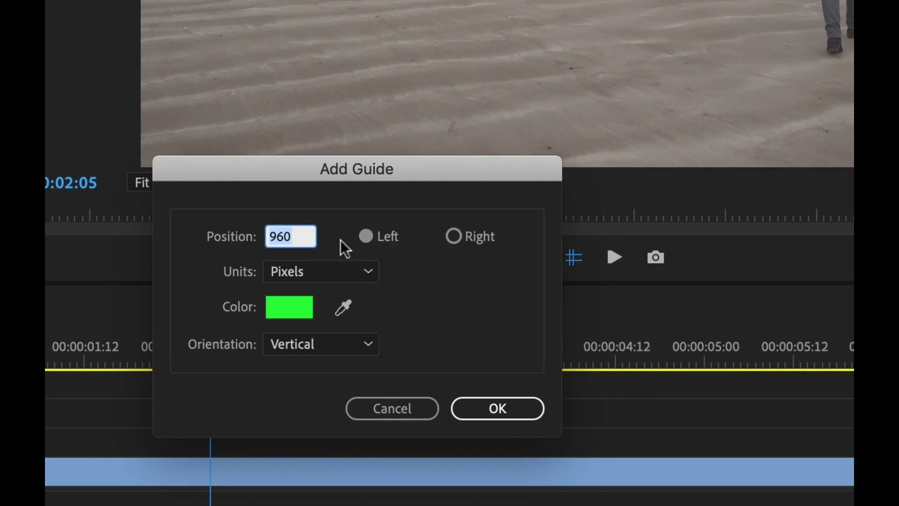
Add a vertical guide at 420 pixels and a horizontal guide across the frame's middle.
text(420)
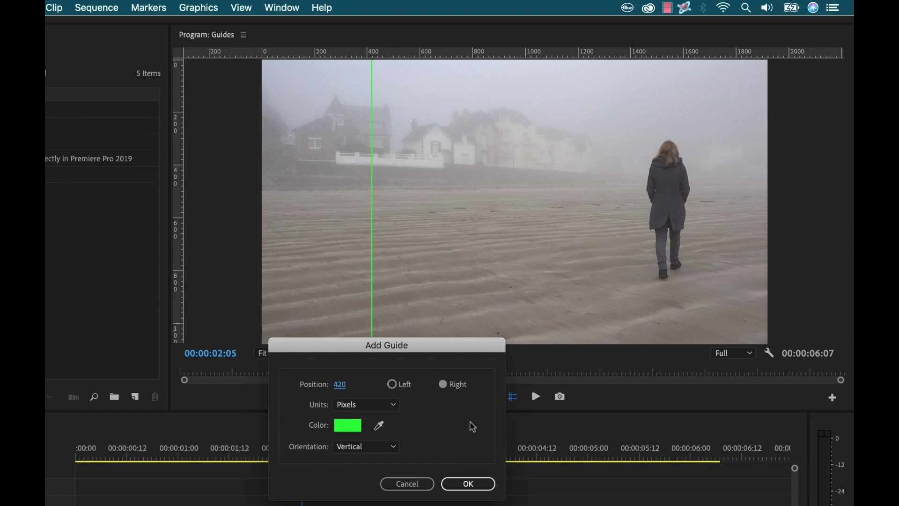
key(Return)
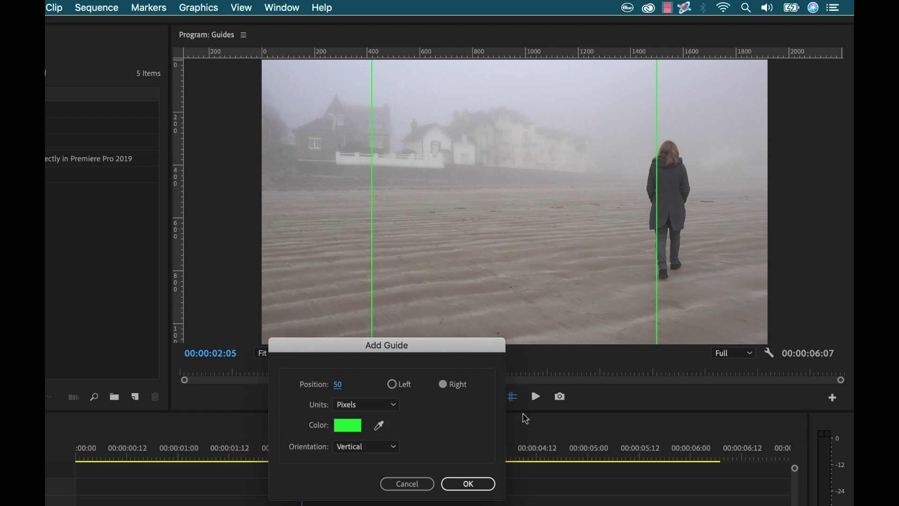
click(356, 444)
key(Return)
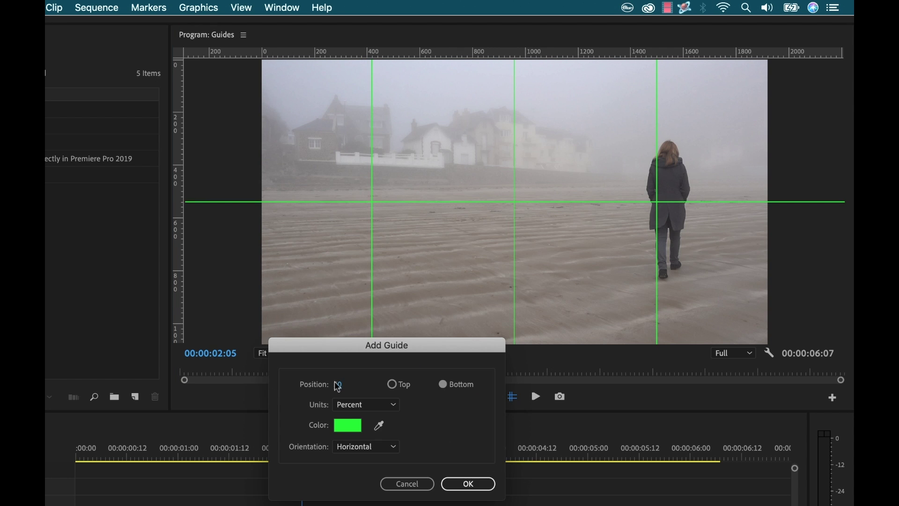
Add a third horizontal guide, enable snapping, and snap the clip's centre to the middle guide.
click(461, 488)
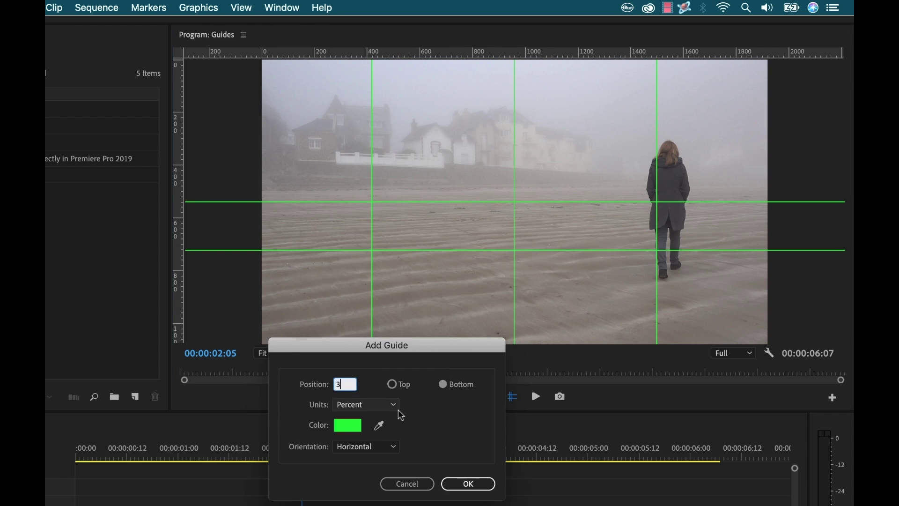
key(Return)
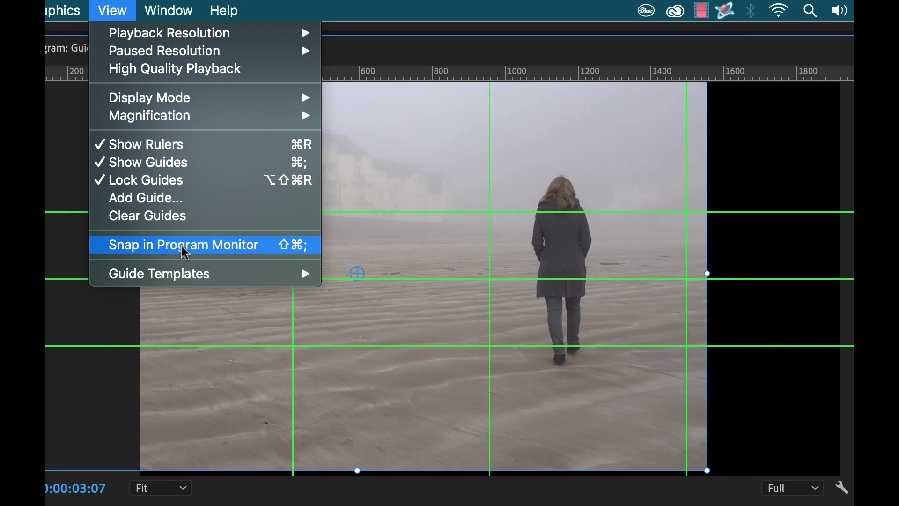
click(183, 245)
drag(654, 123, 536, 106)
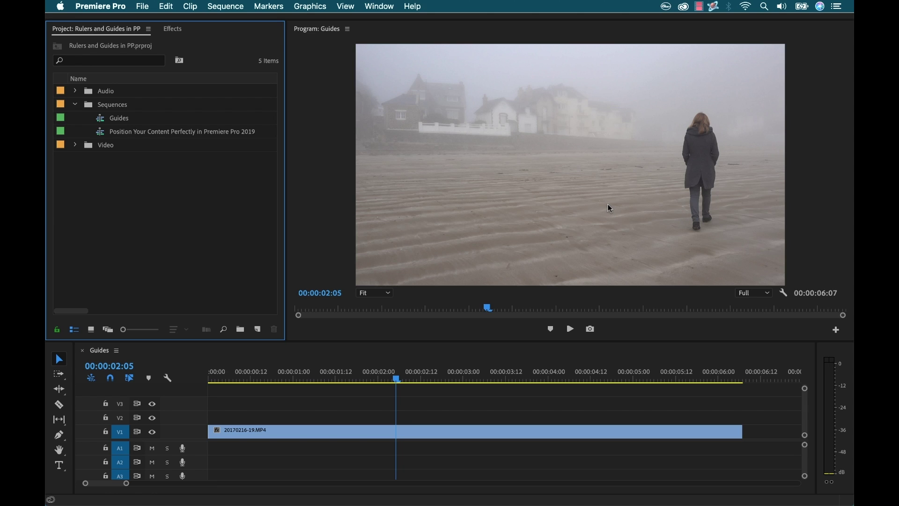
click(816, 183)
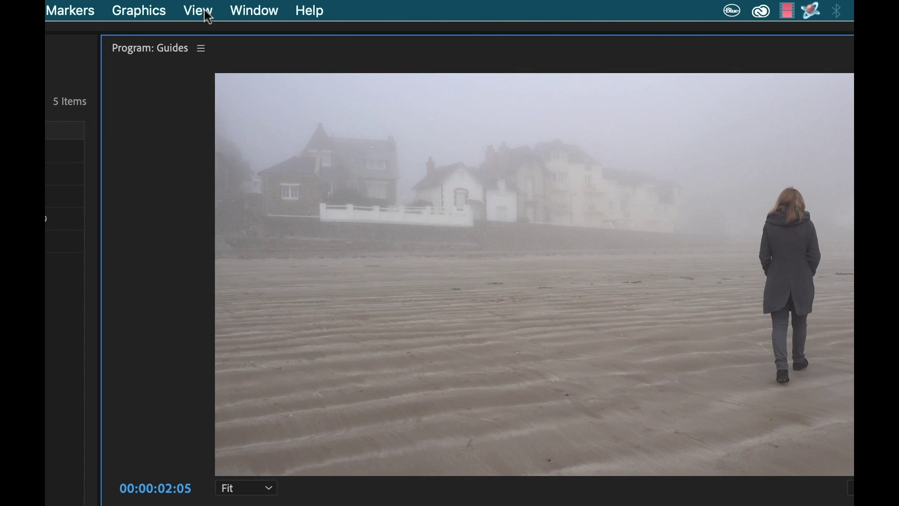
click(347, 7)
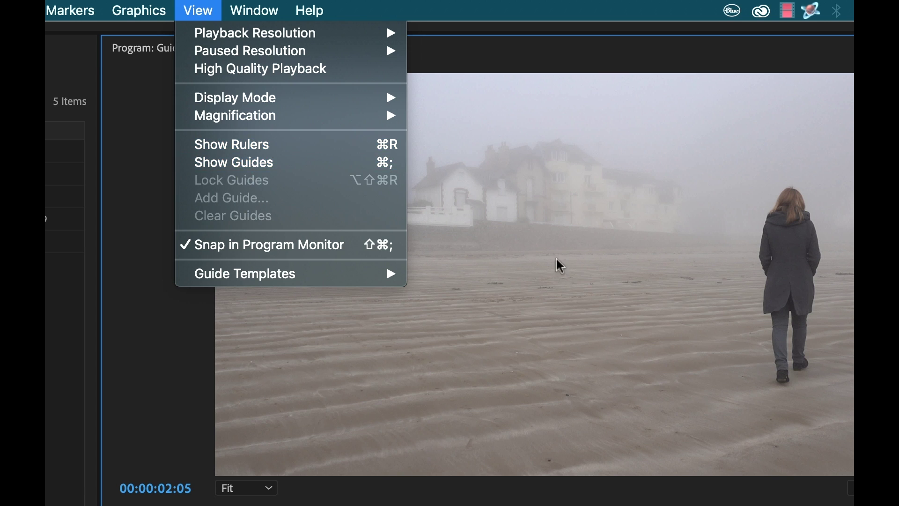
key(Escape)
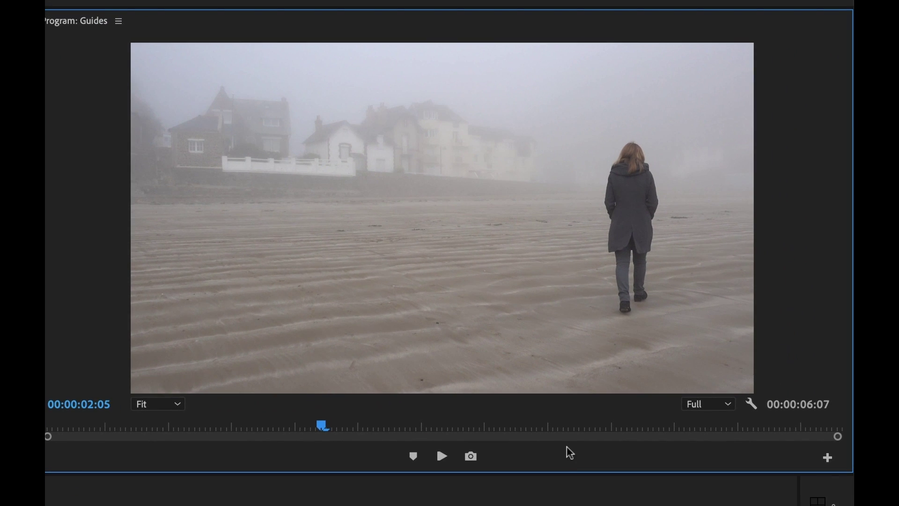
Put Show Rulers and Show Guides buttons in the Program monitor's button bar and turn on guides.
click(829, 459)
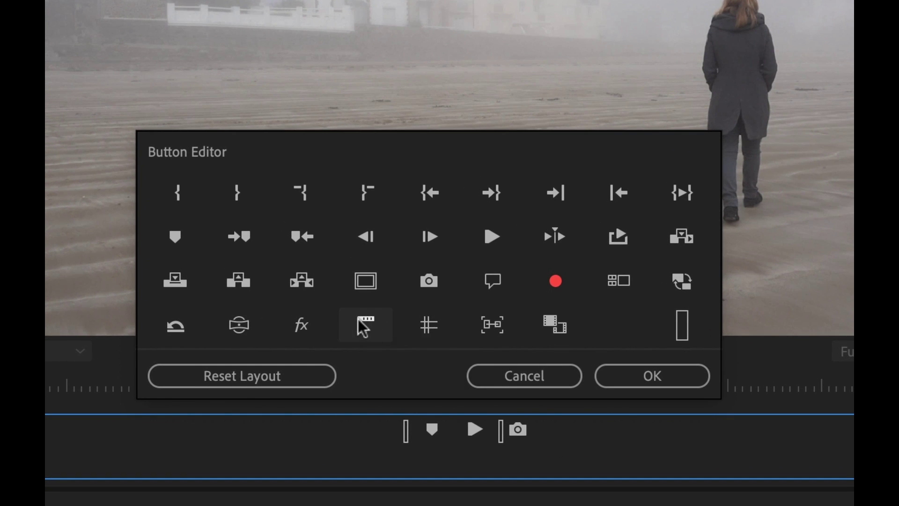
drag(362, 326, 450, 429)
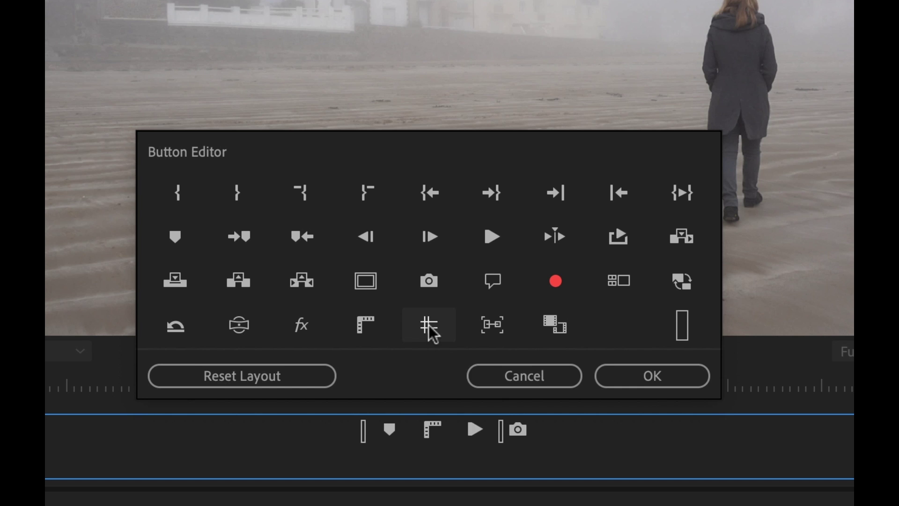
drag(428, 325, 468, 429)
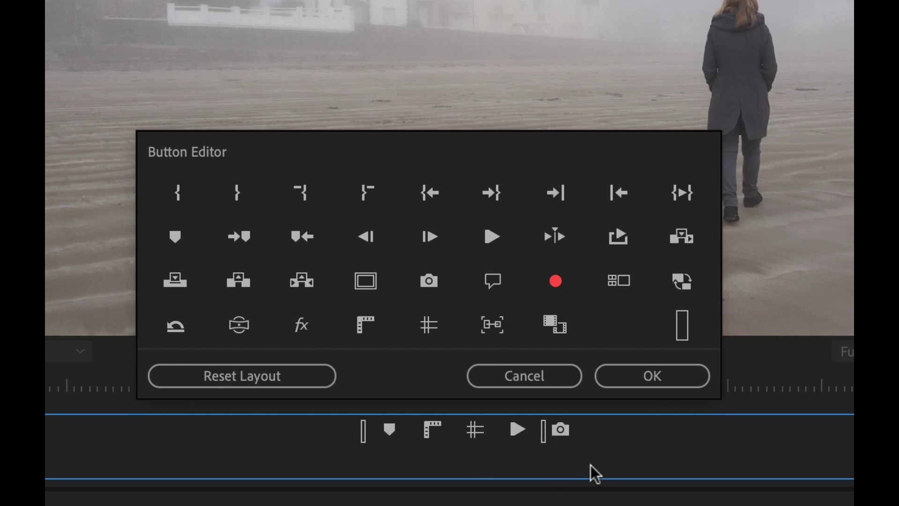
click(644, 374)
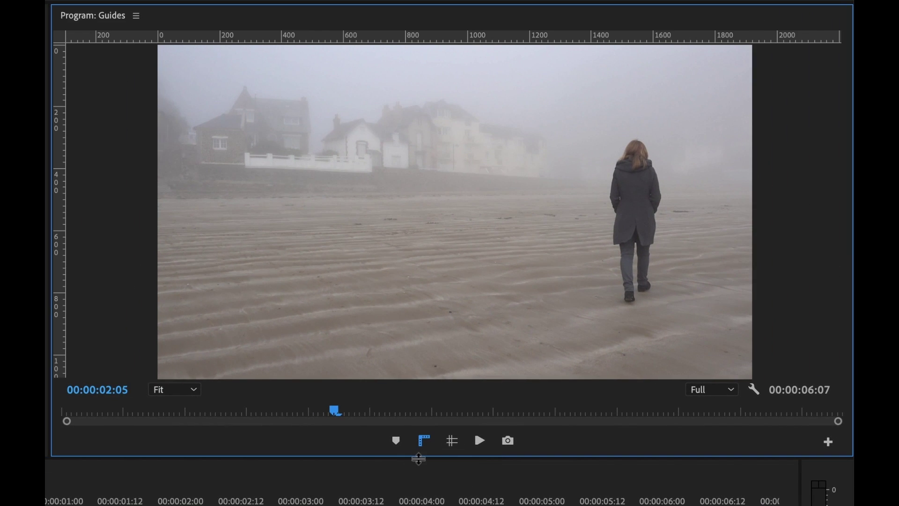
click(452, 441)
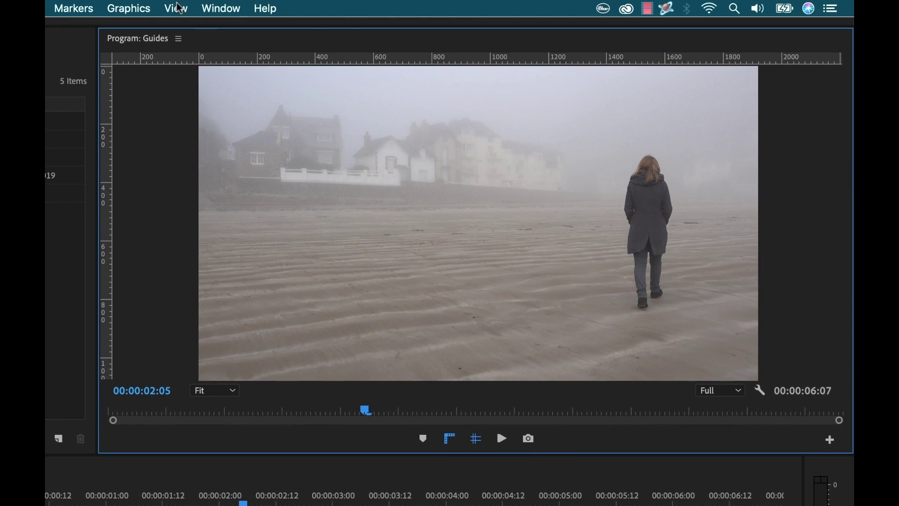
Drag a trial vertical guide from the ruler, discard it, and open the ruler's Add Guide dialog.
click(176, 9)
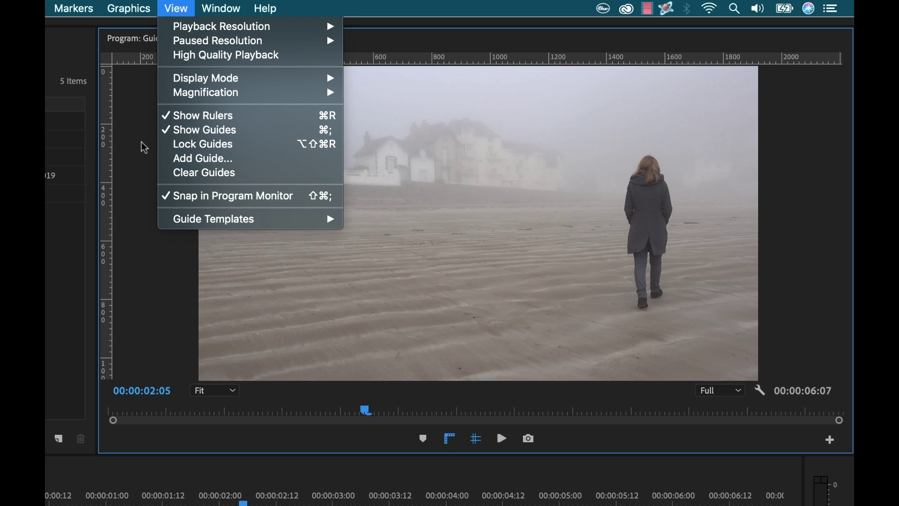
click(137, 139)
drag(126, 140, 108, 147)
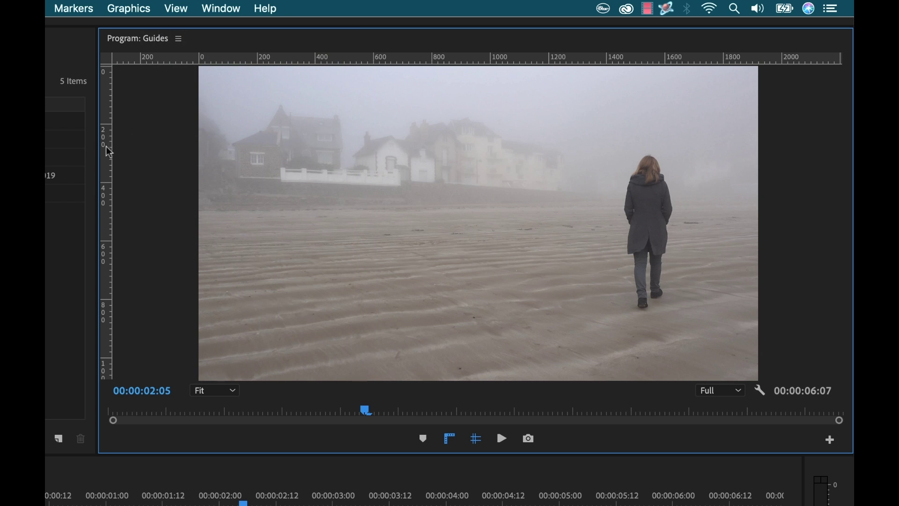
right_click(112, 135)
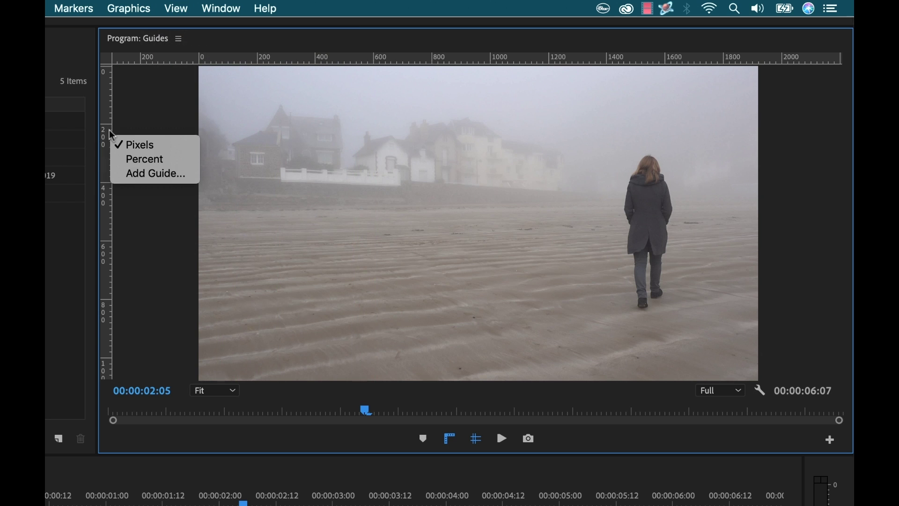
click(140, 174)
drag(397, 350, 476, 201)
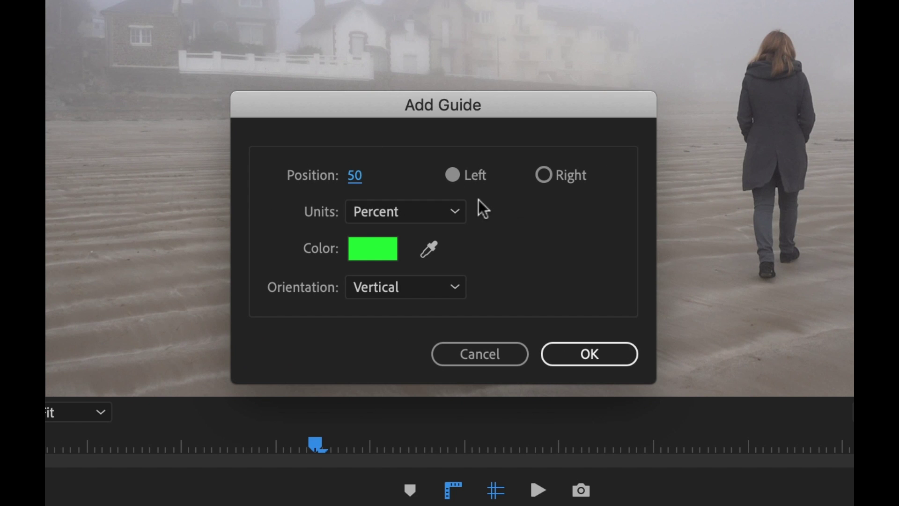
drag(390, 105, 307, 384)
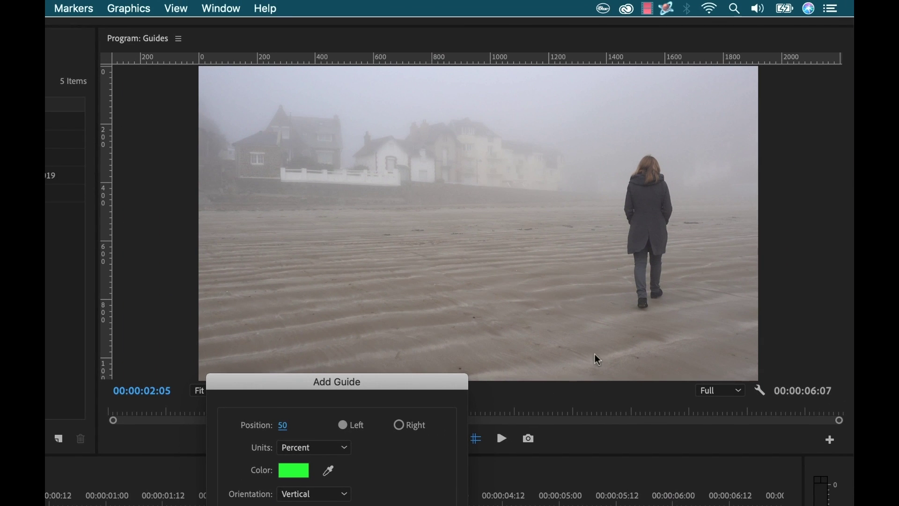
key(Return)
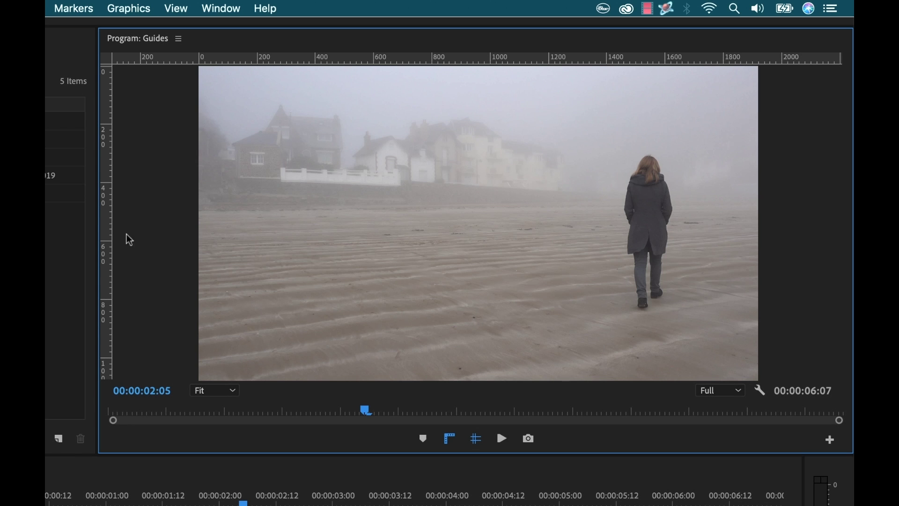
Add a vertical guide at position 420 with units set to Pixels.
right_click(106, 216)
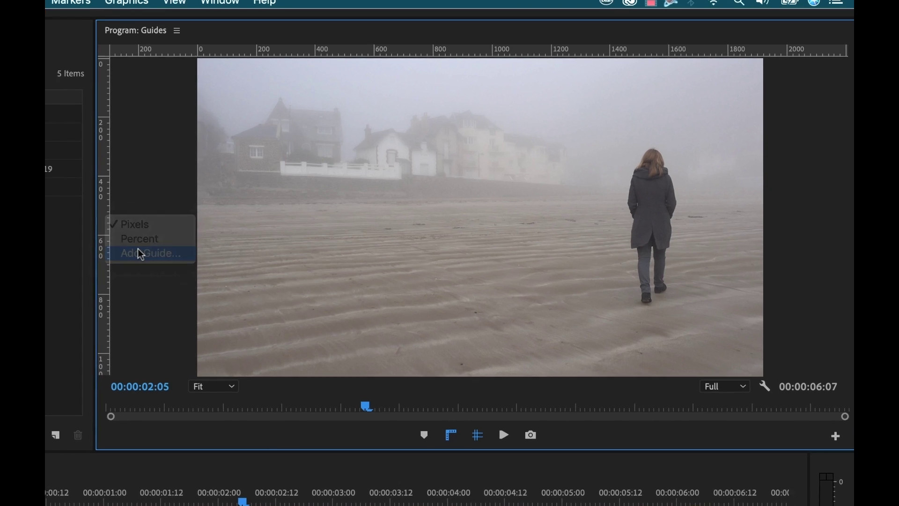
click(145, 257)
click(288, 324)
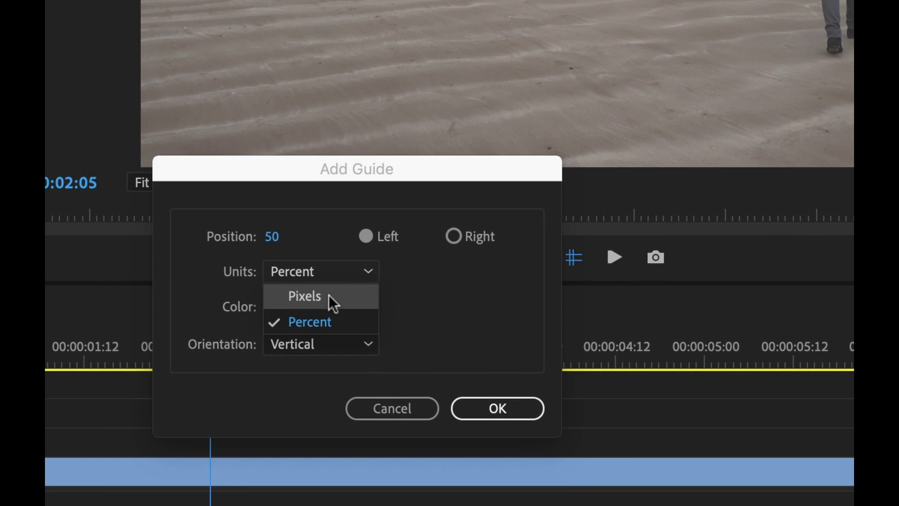
click(328, 354)
click(282, 238)
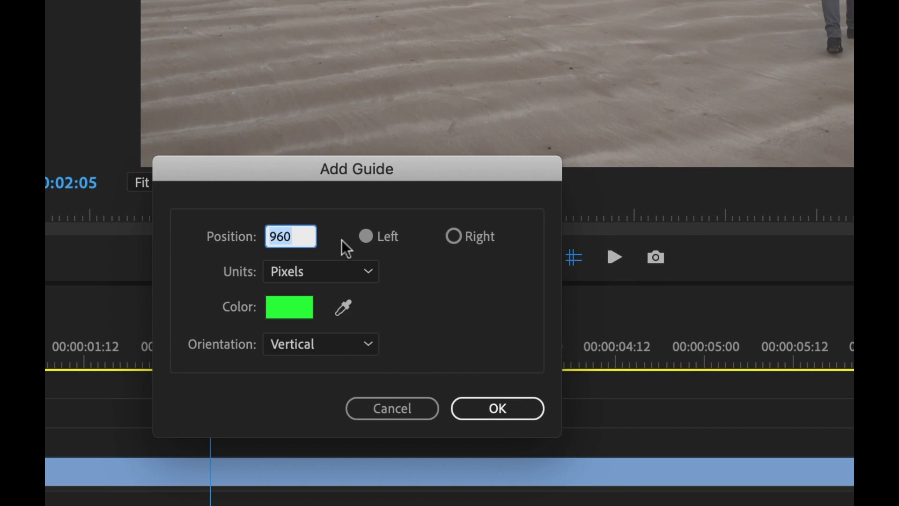
text(420)
click(507, 410)
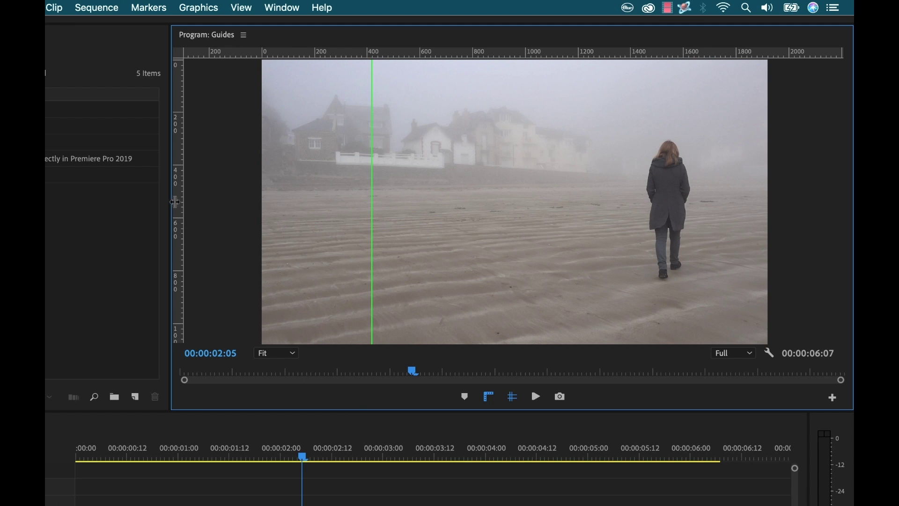
Add a vertical guide 420 pixels from the Right edge of the frame.
right_click(175, 201)
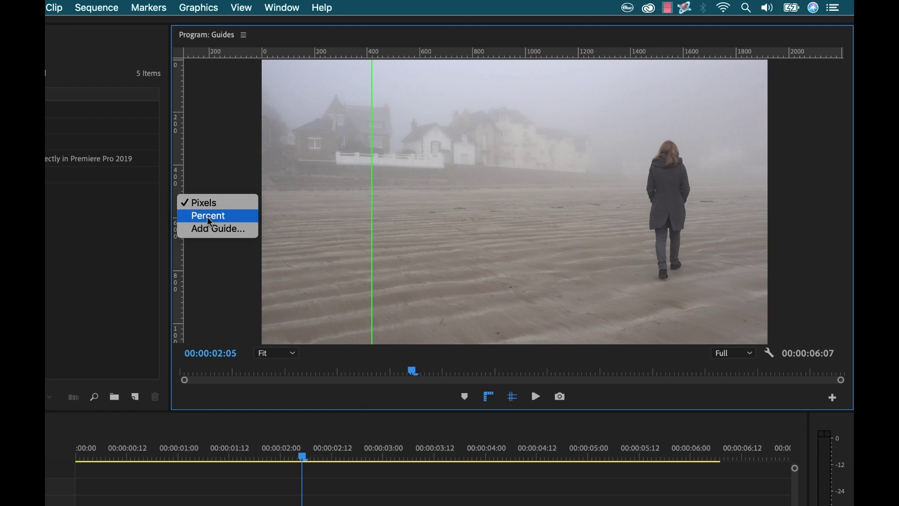
click(209, 227)
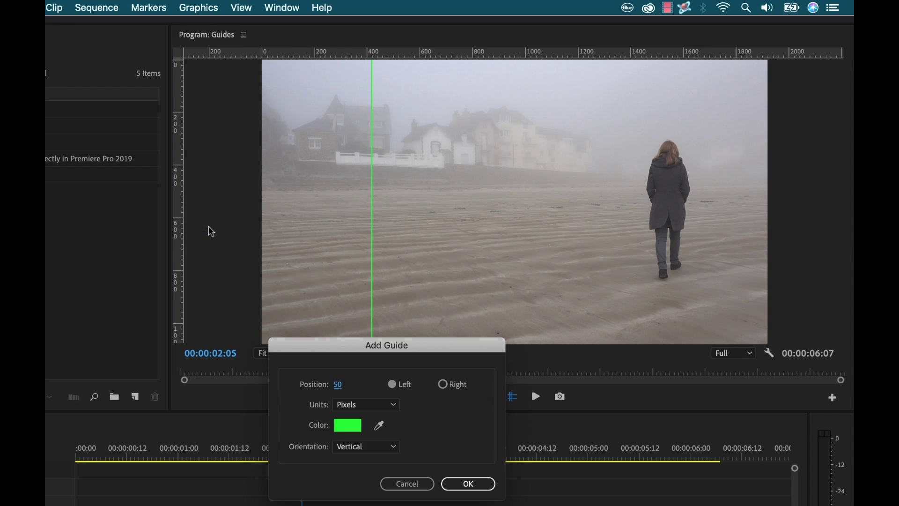
click(445, 385)
click(366, 404)
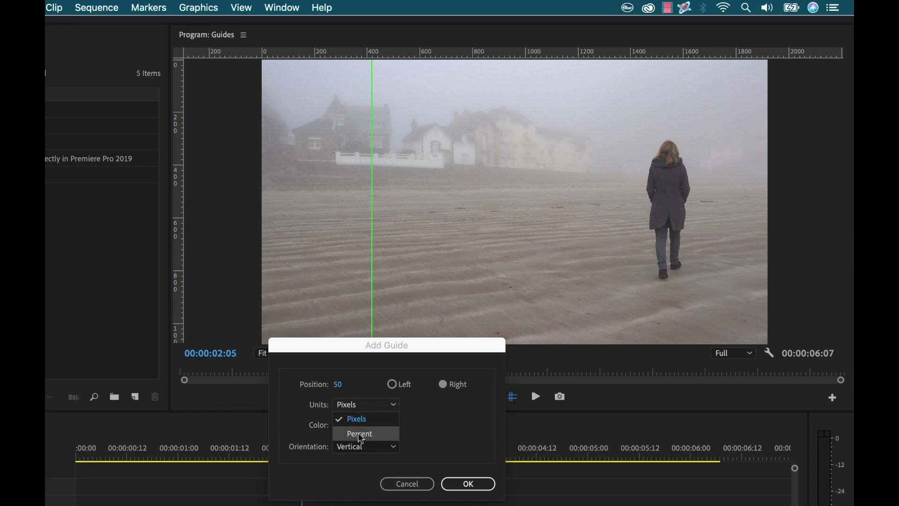
click(361, 420)
click(341, 383)
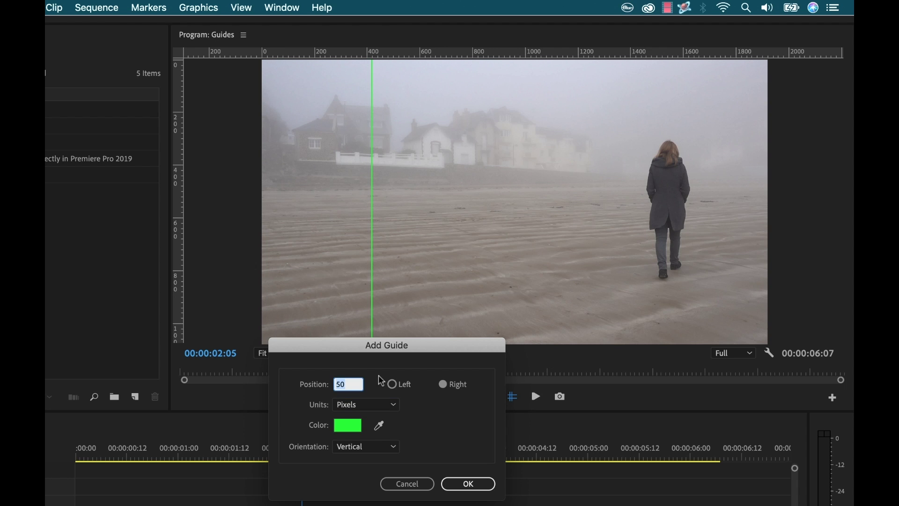
text(42)
click(460, 421)
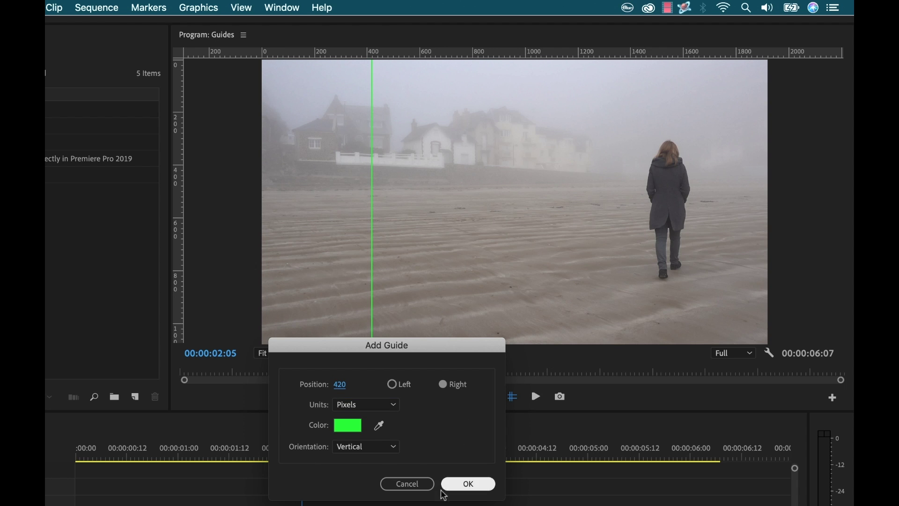
click(465, 483)
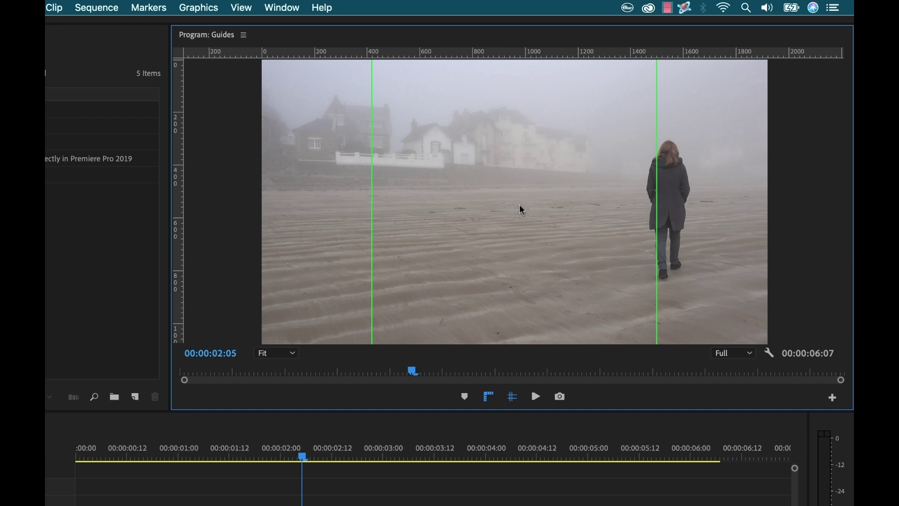
Add a Vertical guide at position 50 with units set to Percent.
right_click(465, 52)
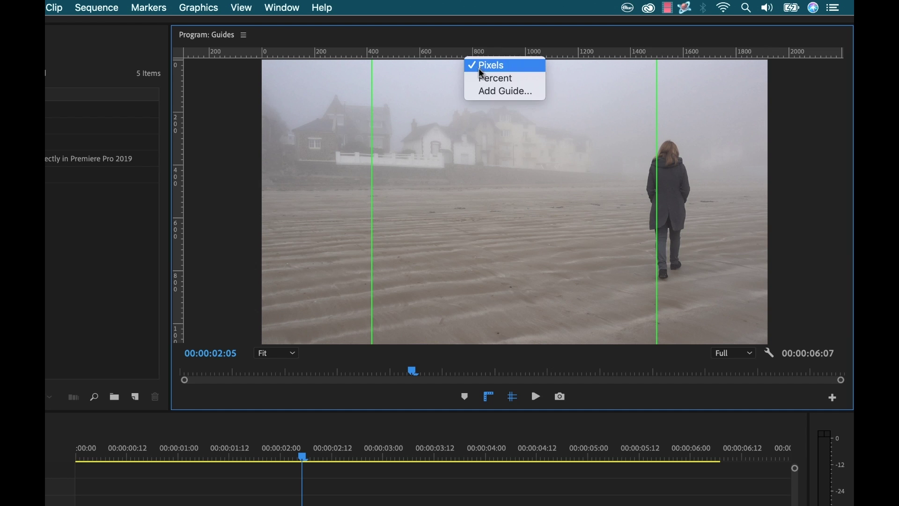
click(485, 91)
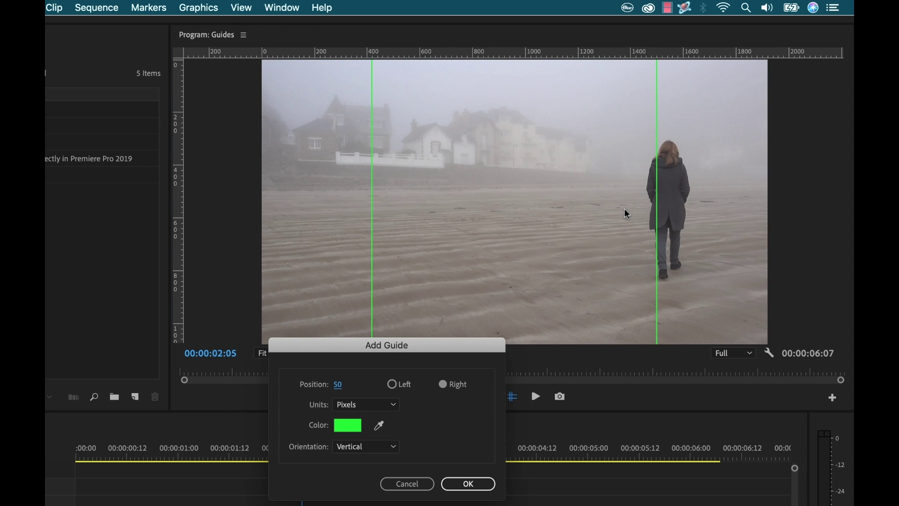
click(382, 404)
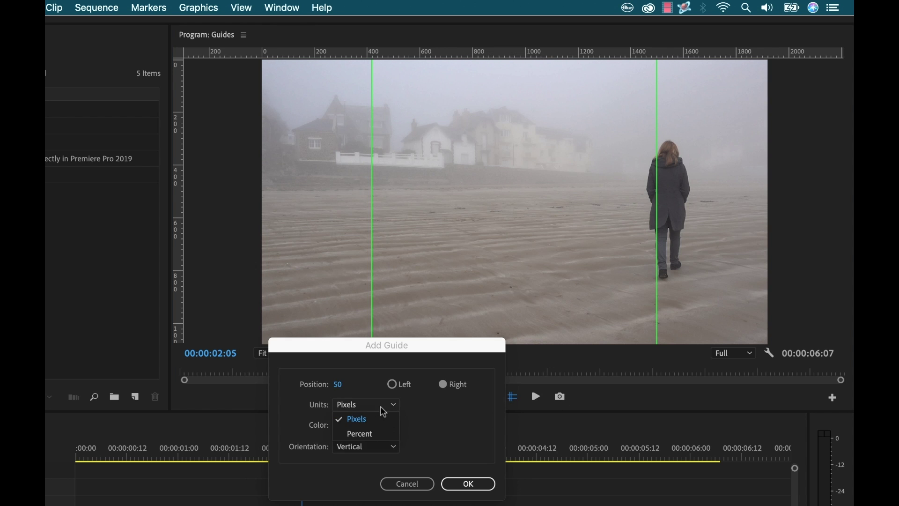
click(374, 434)
click(346, 383)
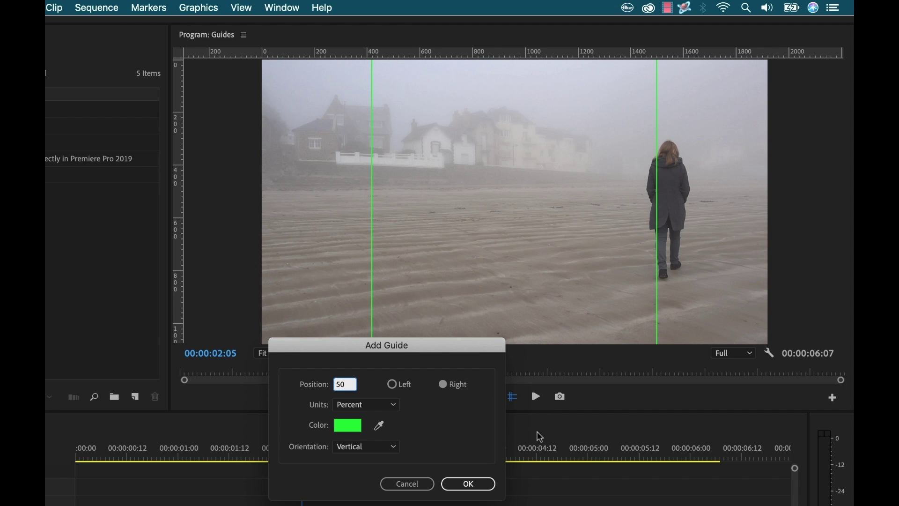
click(365, 447)
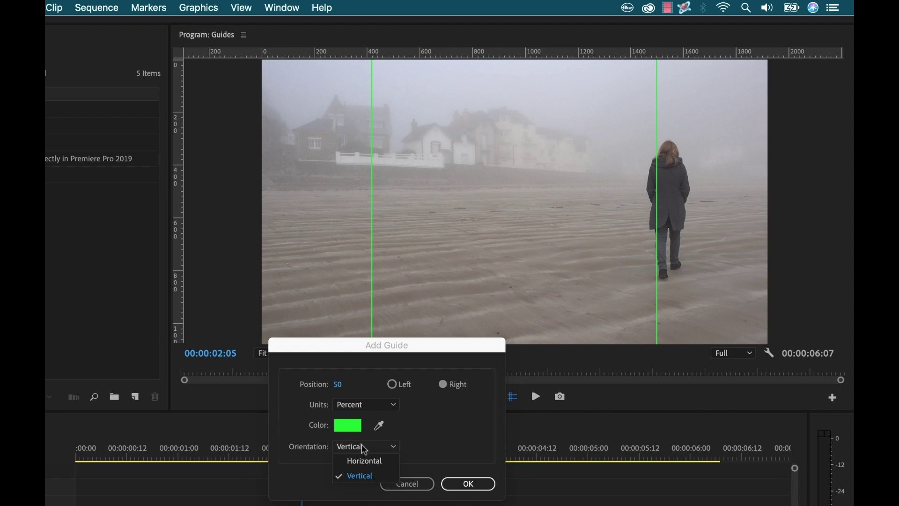
click(449, 448)
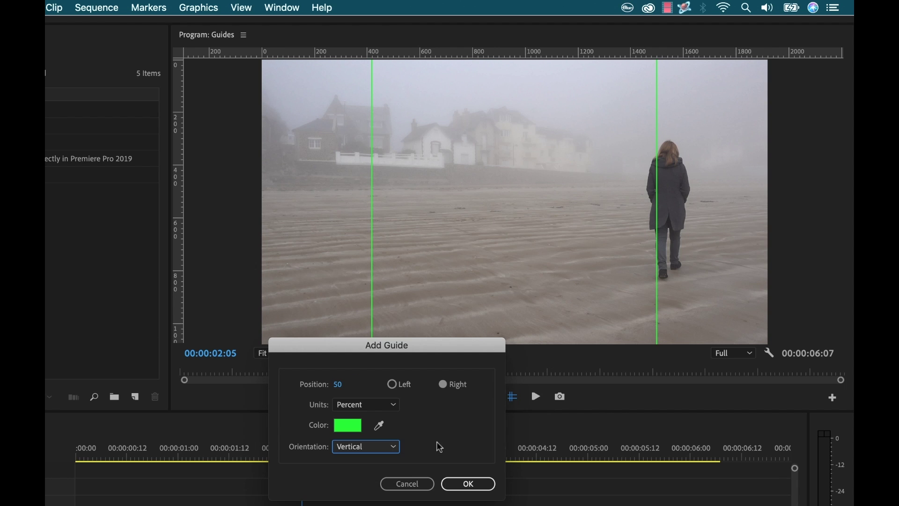
click(468, 484)
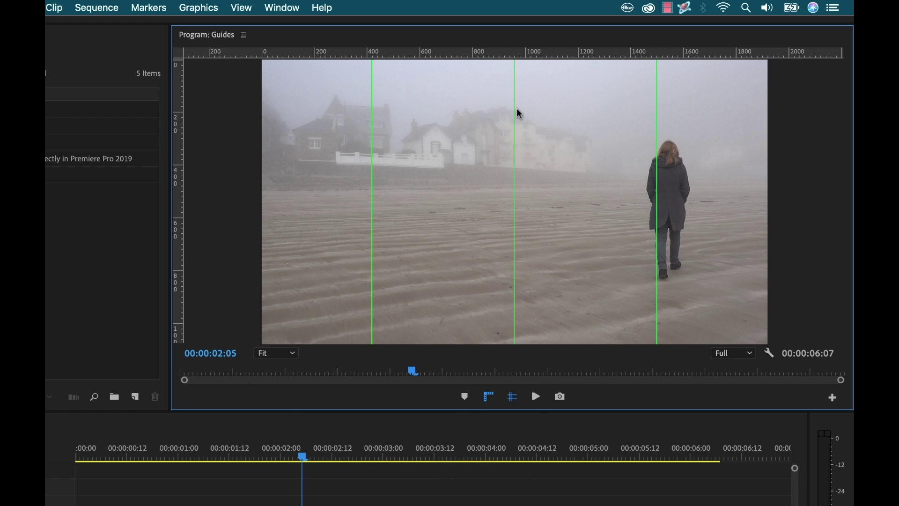
right_click(487, 55)
Add a Horizontal guide at 50 percent across the frame's middle.
click(499, 93)
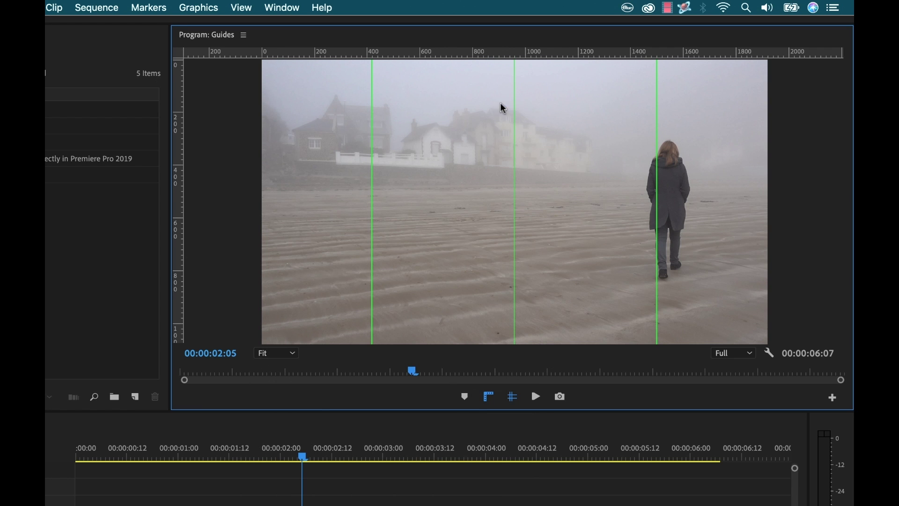
click(364, 446)
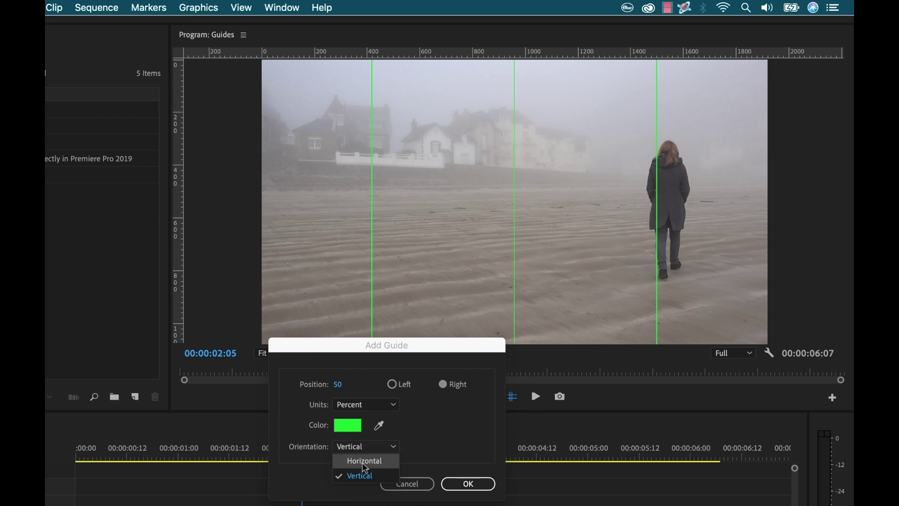
click(365, 459)
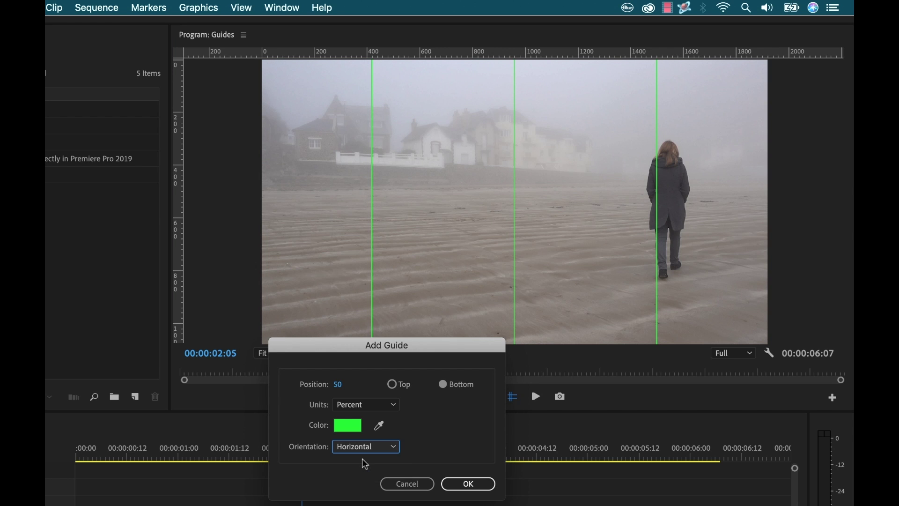
click(469, 484)
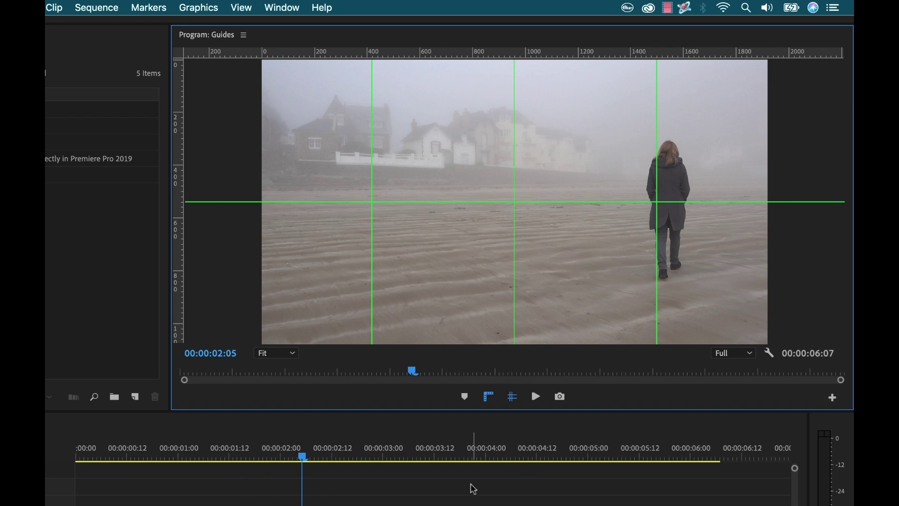
Add a horizontal guide 33 percent from the bottom.
right_click(286, 56)
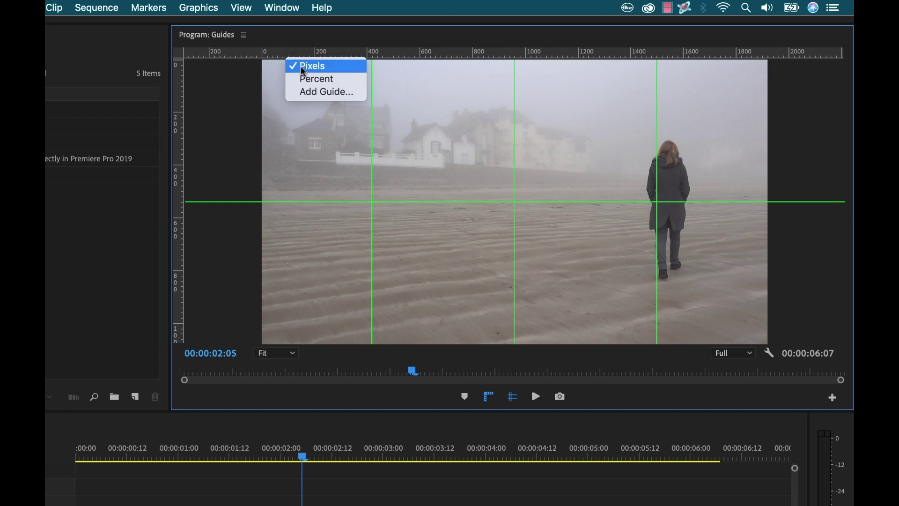
click(313, 91)
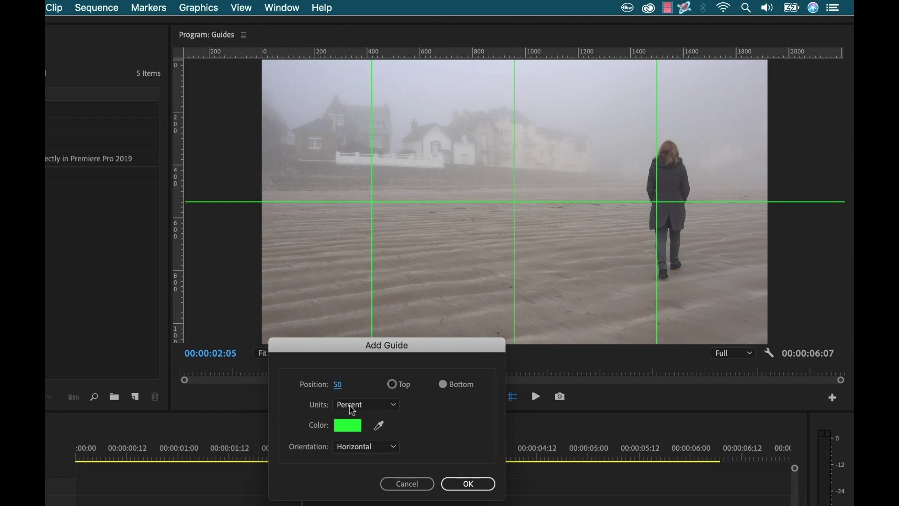
click(339, 385)
text(33)
click(448, 415)
click(469, 483)
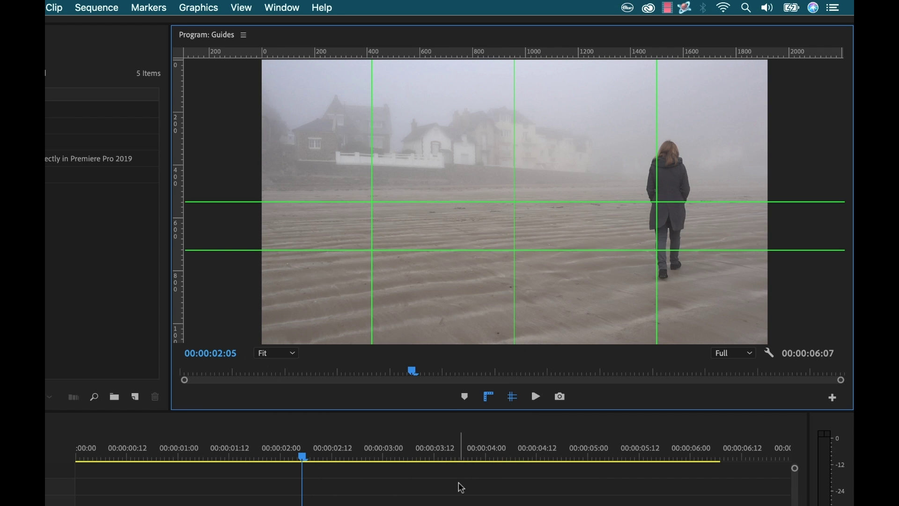
Add a horizontal guide 33 percent from the Top.
right_click(324, 49)
click(361, 87)
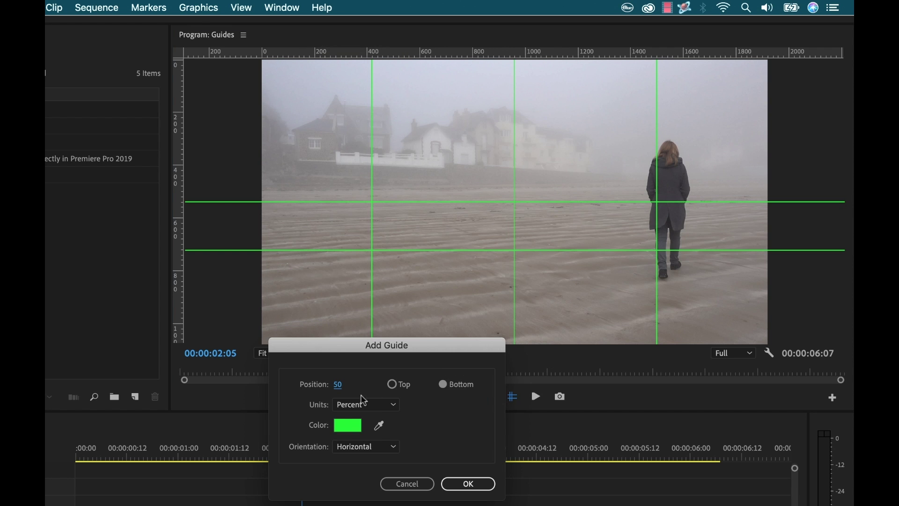
click(338, 385)
text(33)
click(392, 384)
click(468, 485)
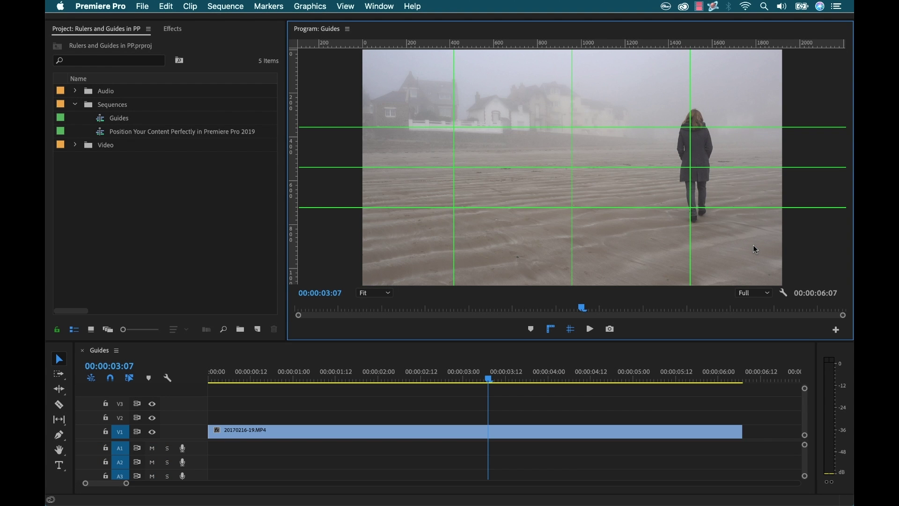
Lock the guides, then select the beach clip and drag it left in the frame.
click(345, 6)
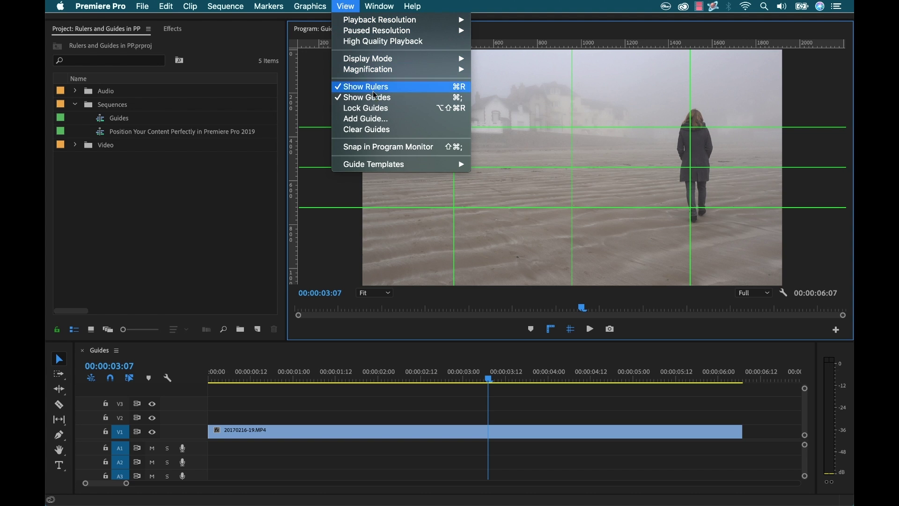
click(375, 108)
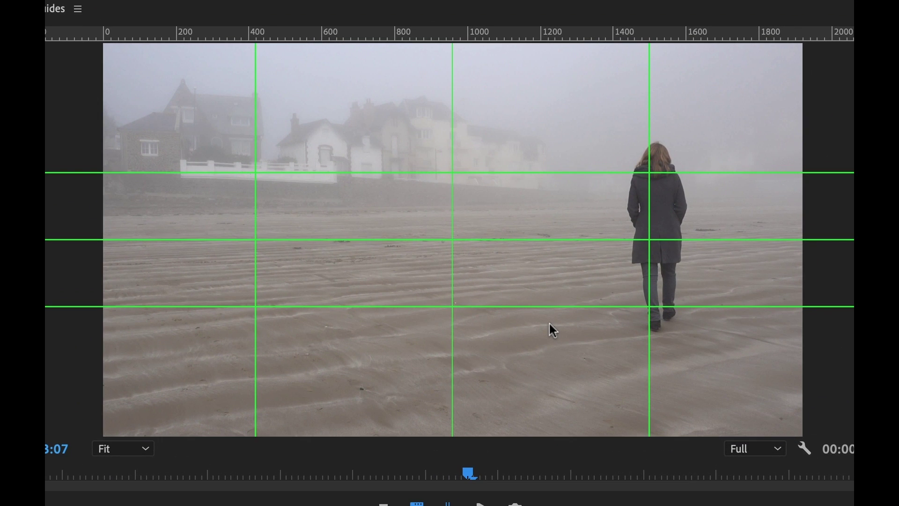
click(631, 220)
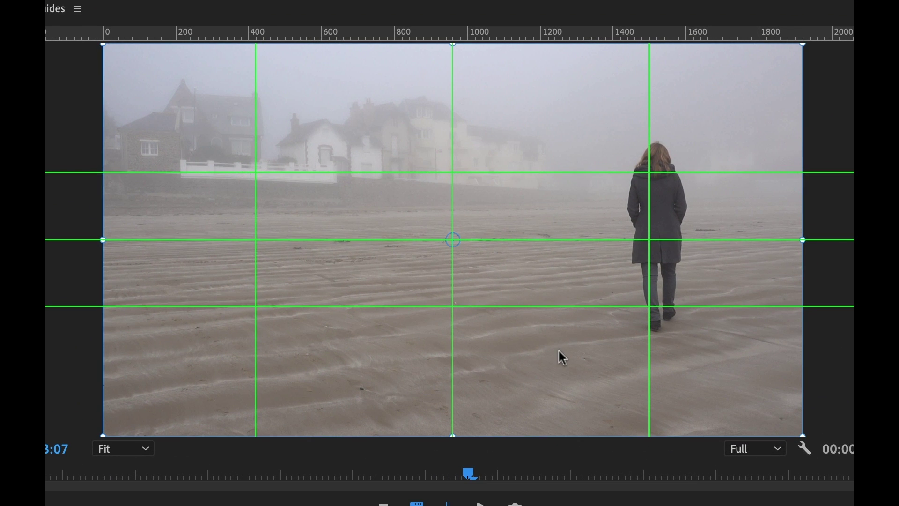
drag(749, 351, 620, 353)
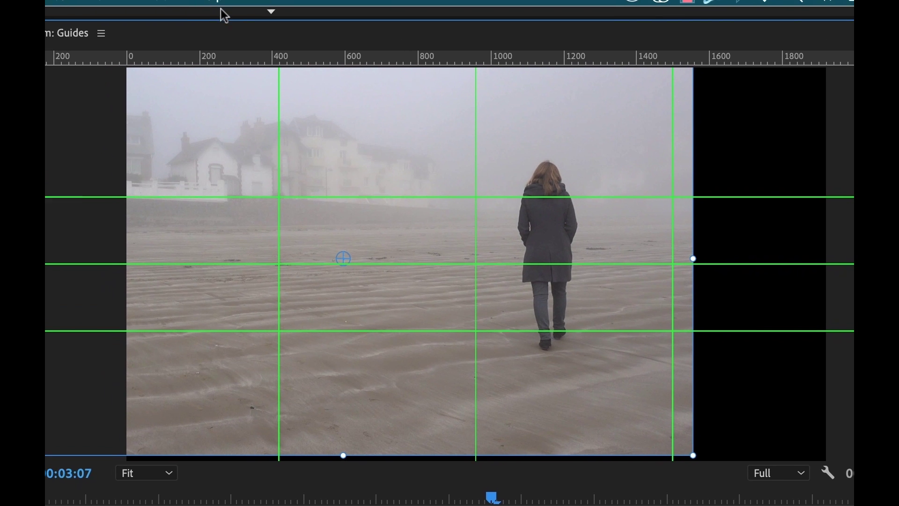
click(220, 14)
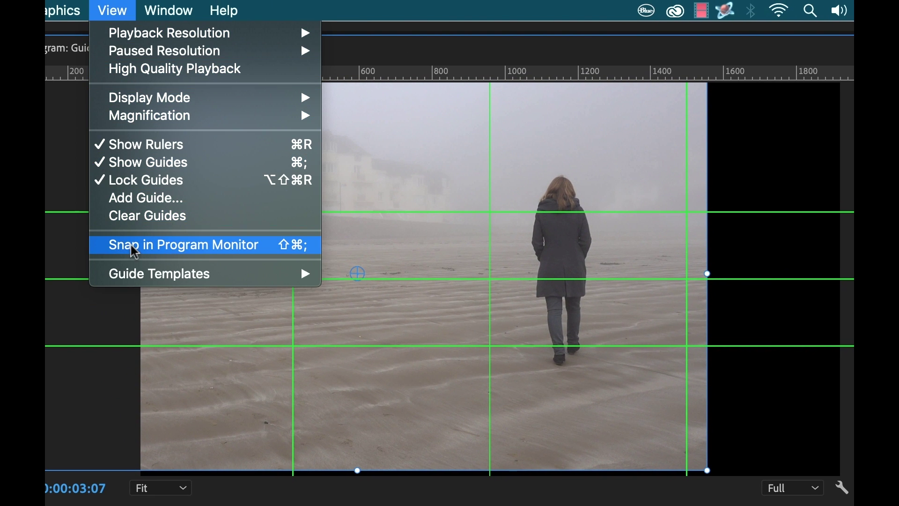
Enable Snap in Program Monitor and snap the clip's right edge to the rightmost guide.
click(184, 248)
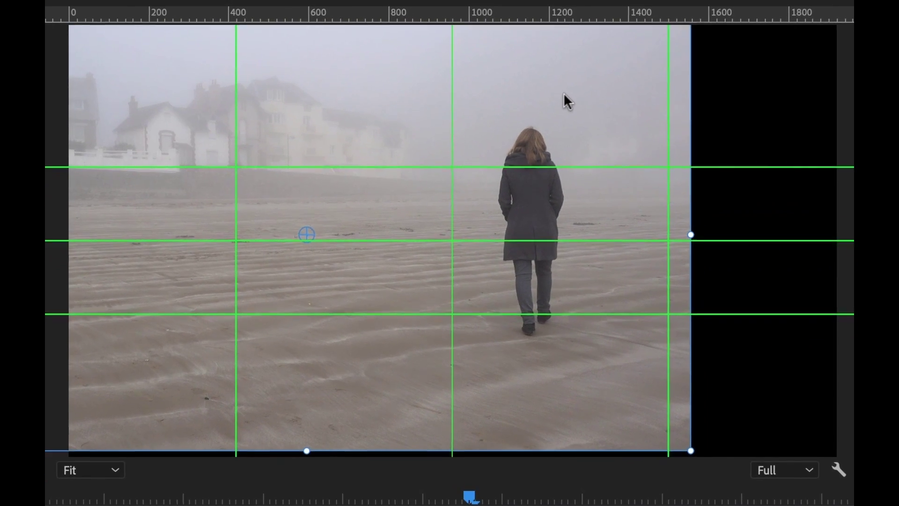
drag(561, 100, 589, 109)
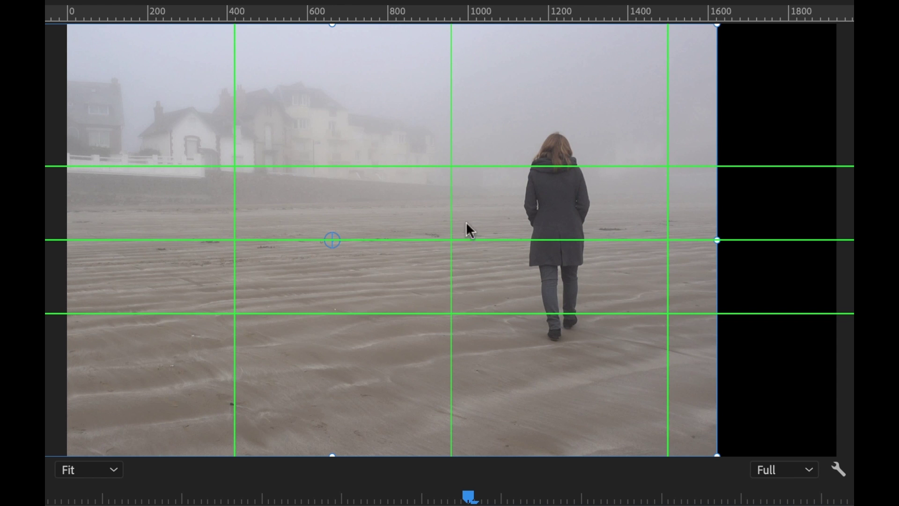
drag(502, 142, 523, 103)
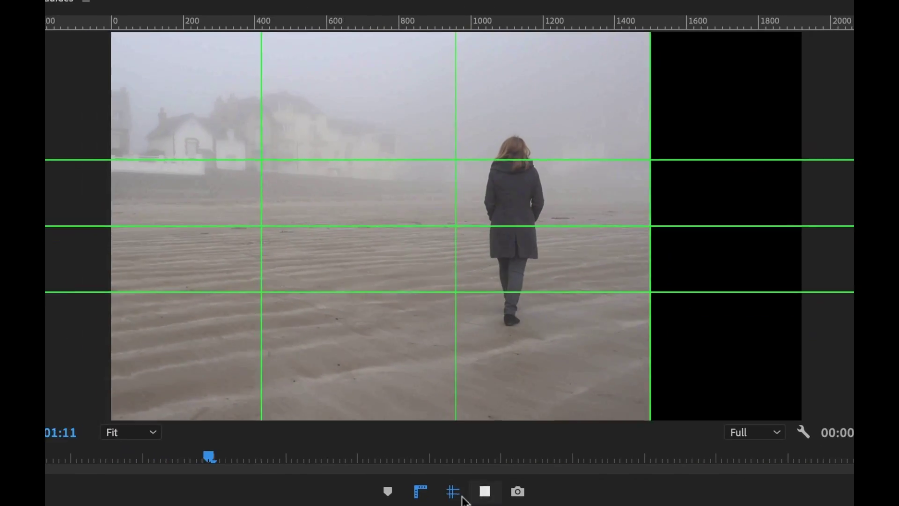
click(448, 505)
click(460, 463)
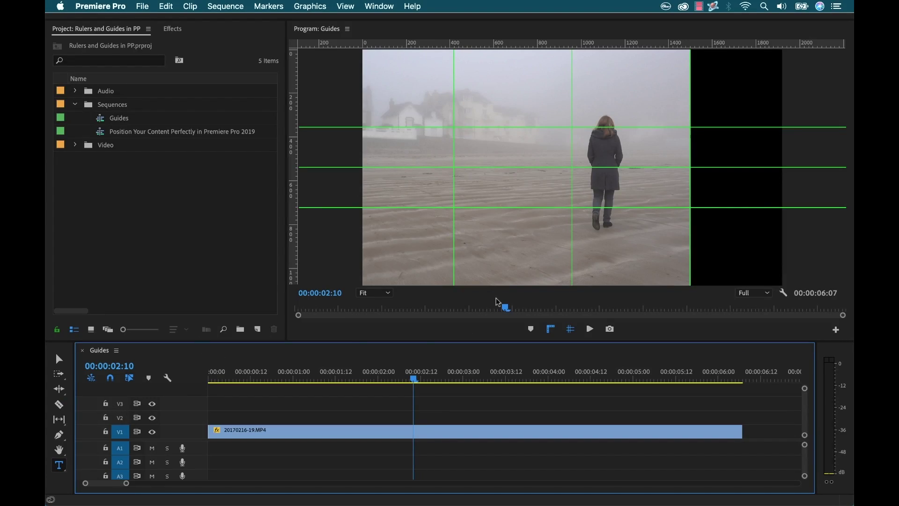
Type a 'january' title on the video and place it on the lowest horizontal guide.
click(492, 233)
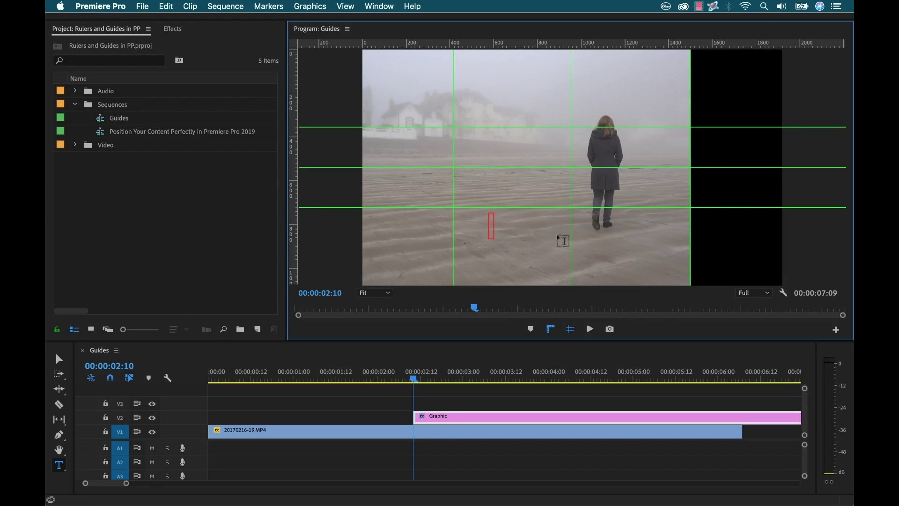
text(januar)
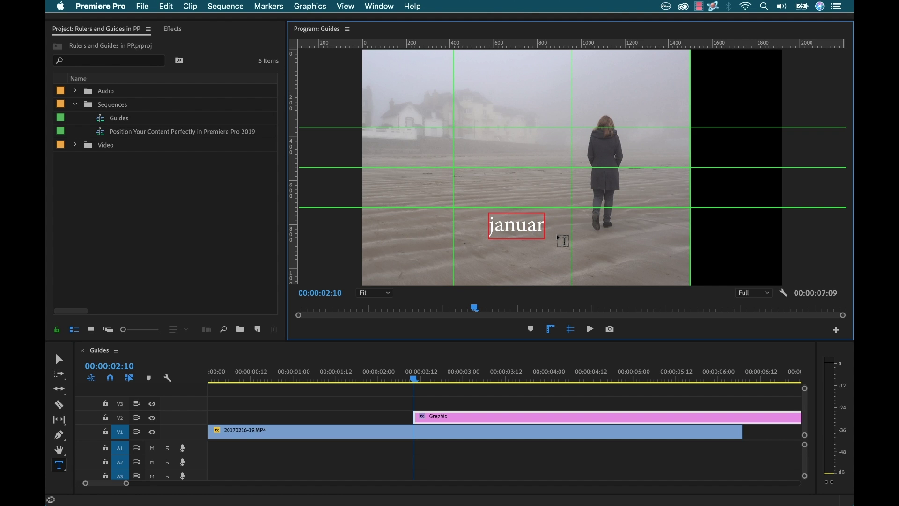
text(y)
key(Escape)
mouse_move(522, 227)
mouse_down()
mouse_move(516, 192)
mouse_move(486, 185)
mouse_move(574, 192)
mouse_move(527, 193)
mouse_move(509, 221)
mouse_up()
Move the January graphic clip to the sequence start and extend it to the beach clip's length.
drag(548, 415, 342, 416)
drag(628, 416, 741, 415)
click(318, 377)
click(323, 79)
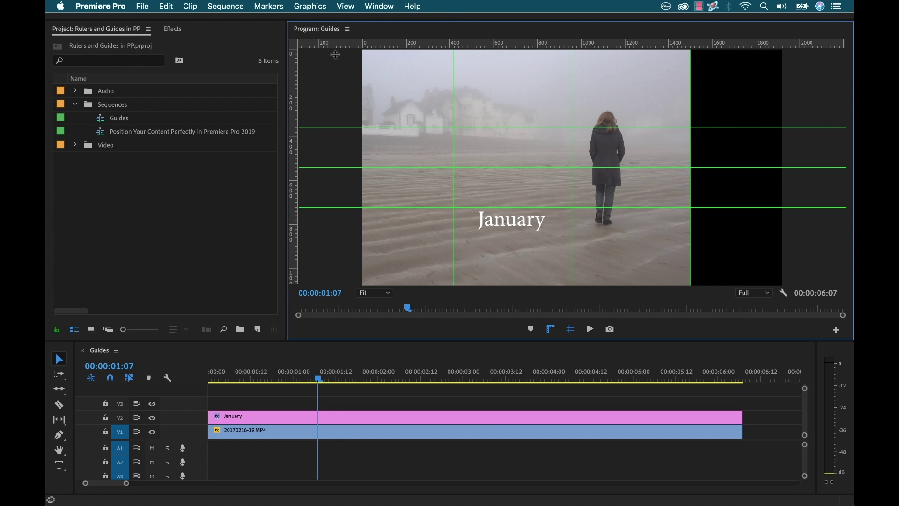
Save the current guide layout as a guide template named 'Square'.
click(346, 7)
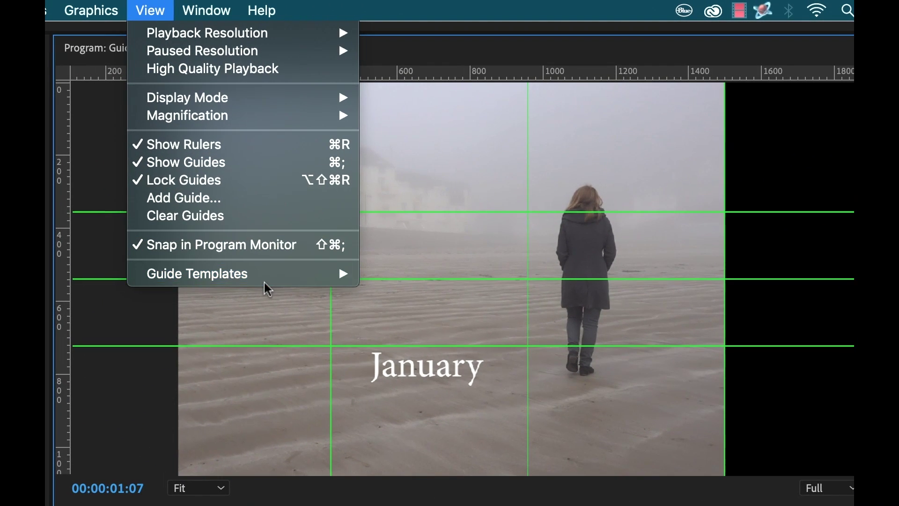
mouse_move(415, 166)
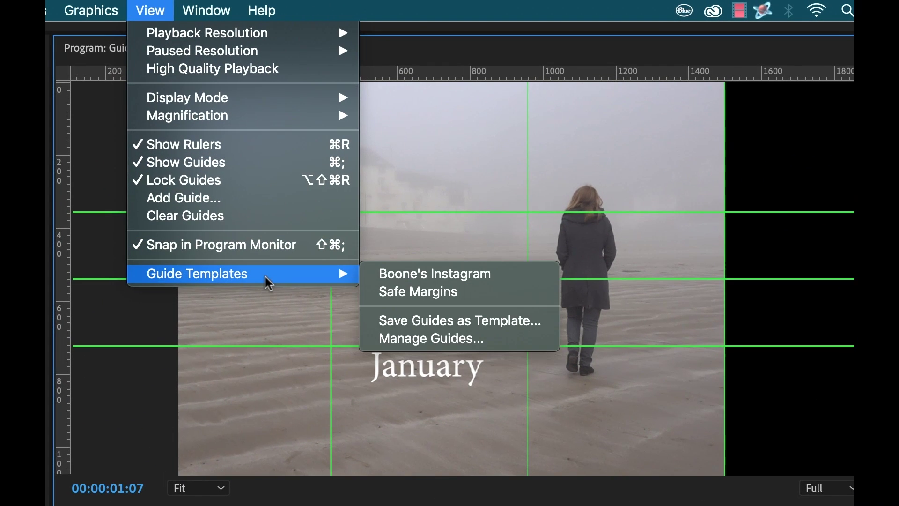
click(467, 320)
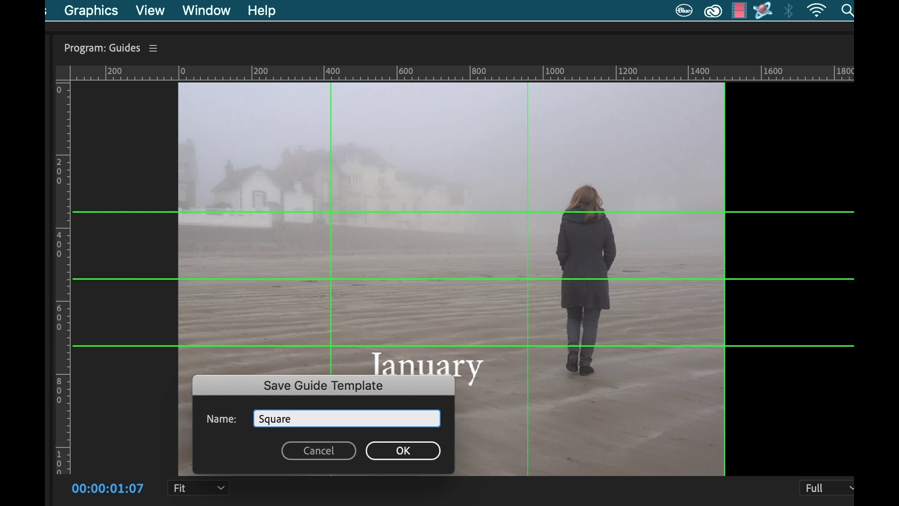
key(Return)
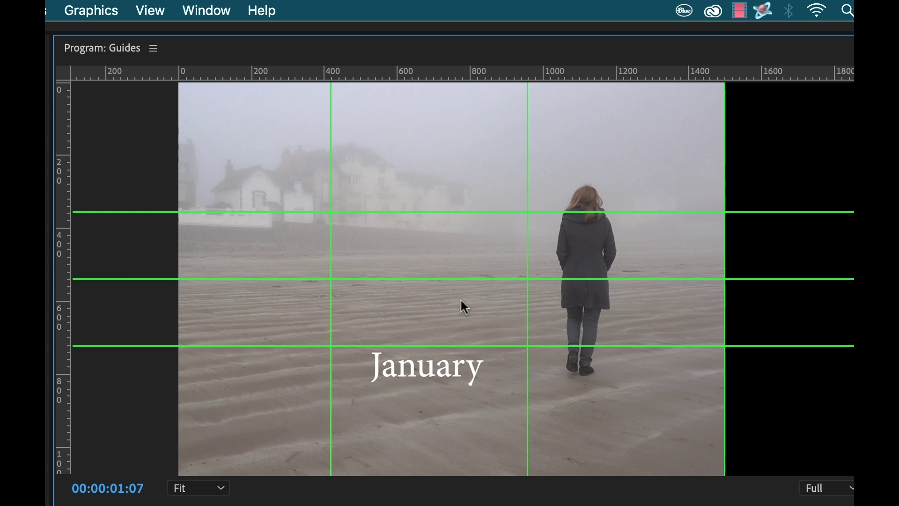
Review the Square template in Manage Guides, then close it without changes.
click(151, 11)
mouse_move(211, 279)
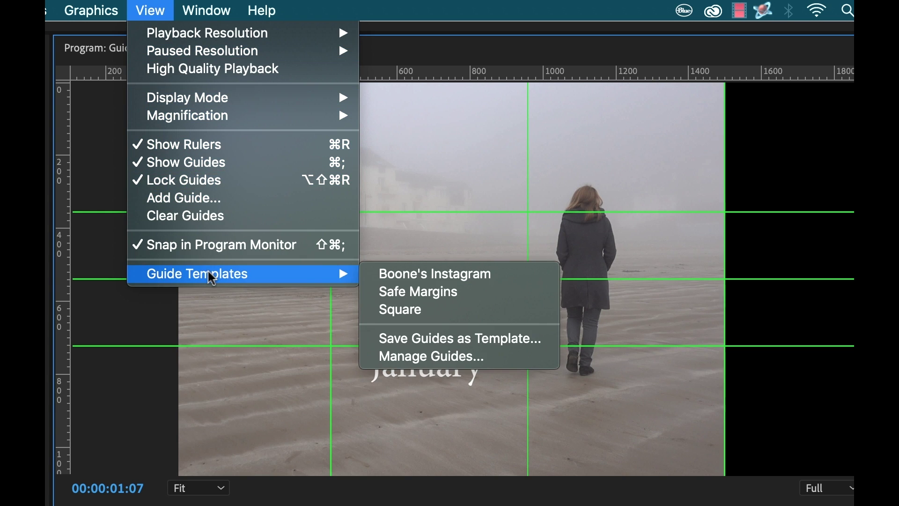
click(431, 357)
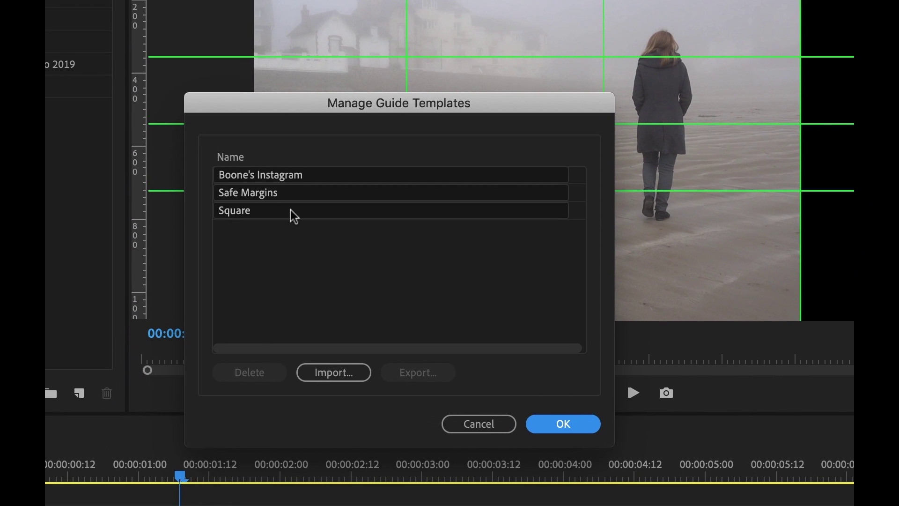
double_click(206, 366)
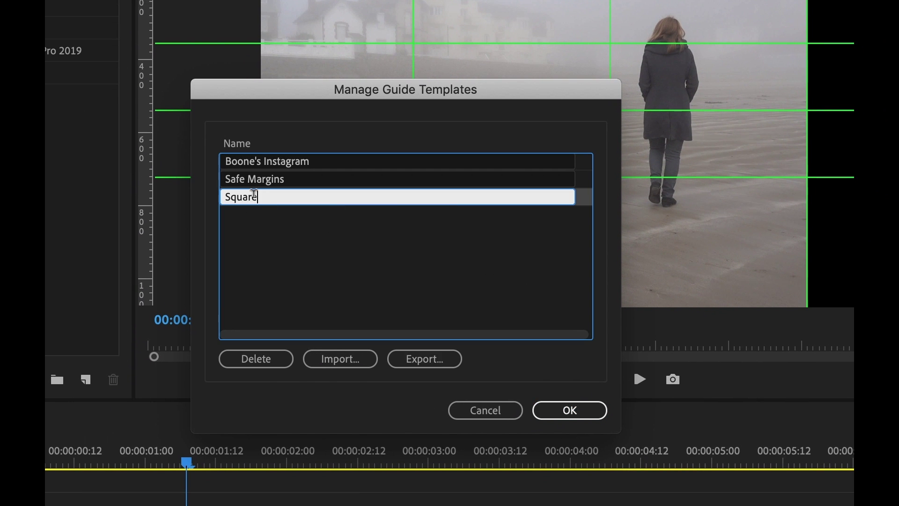
click(419, 361)
click(495, 412)
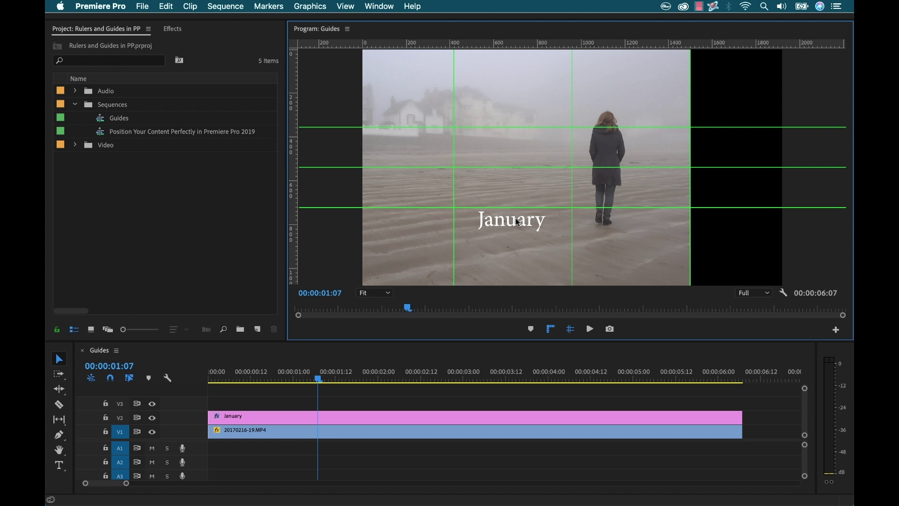
Open the sequence export settings and set an unlinked output width of 1080.
click(767, 402)
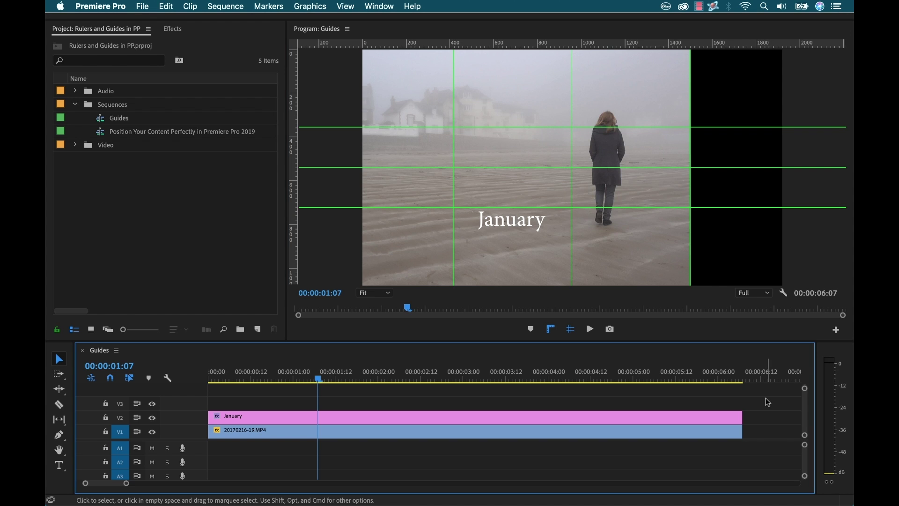
key(super+m)
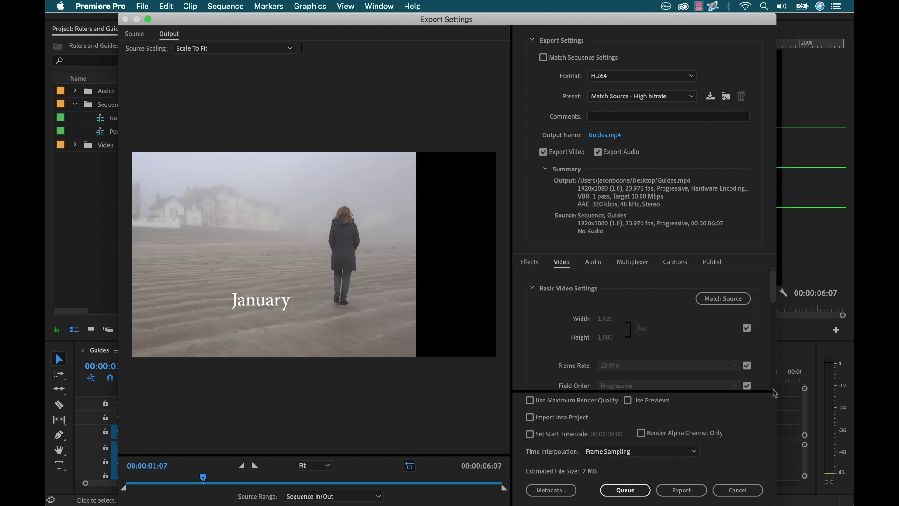
click(747, 329)
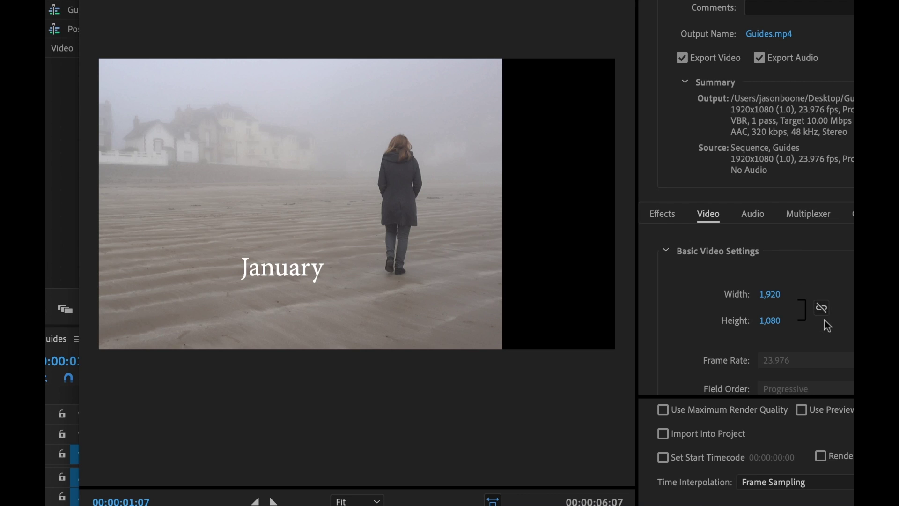
click(772, 294)
text(1,0)
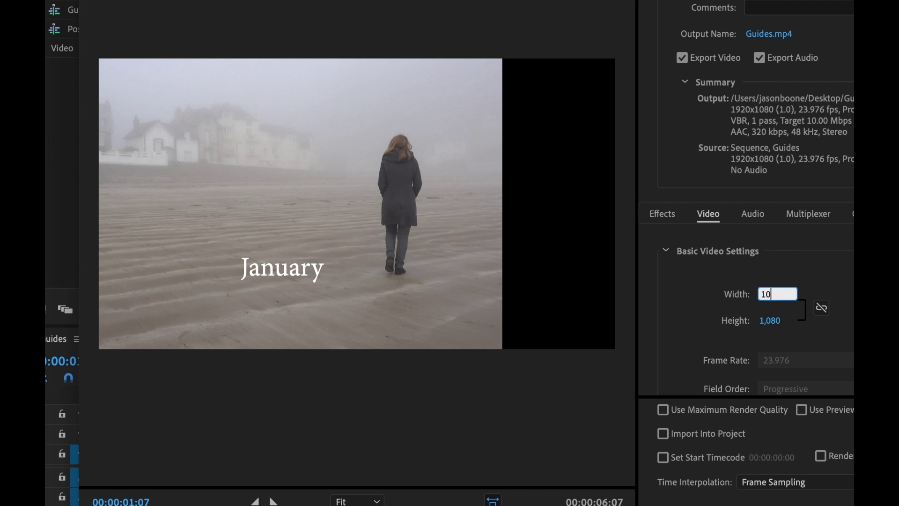
text(80)
key(Return)
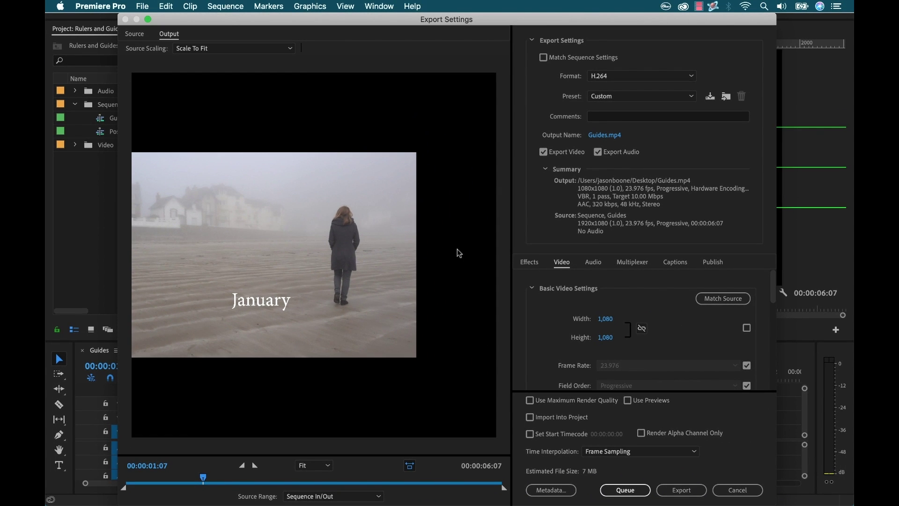
Set Source Scaling to Scale To Fill and start the export.
click(225, 49)
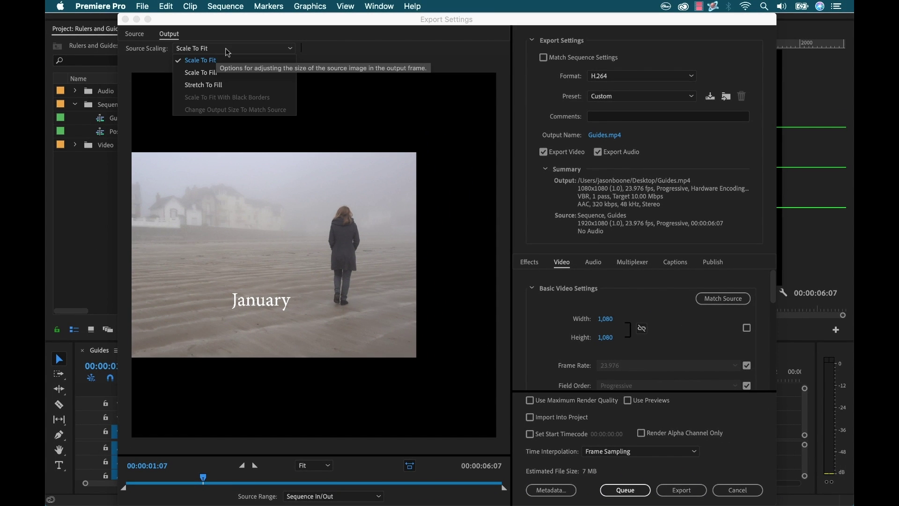
click(238, 74)
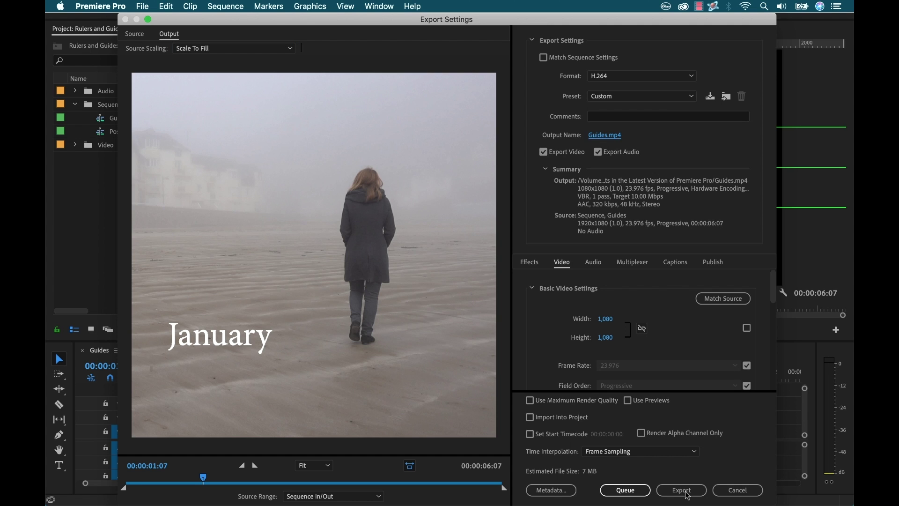
click(681, 490)
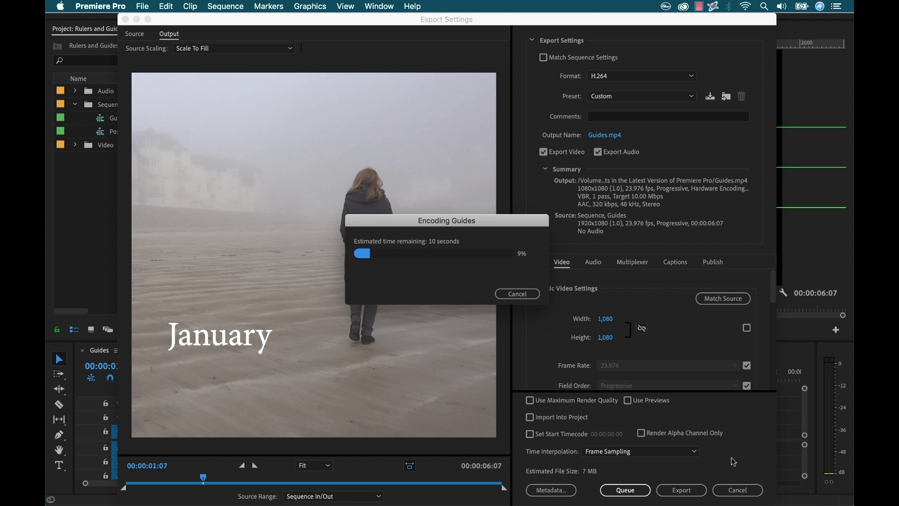